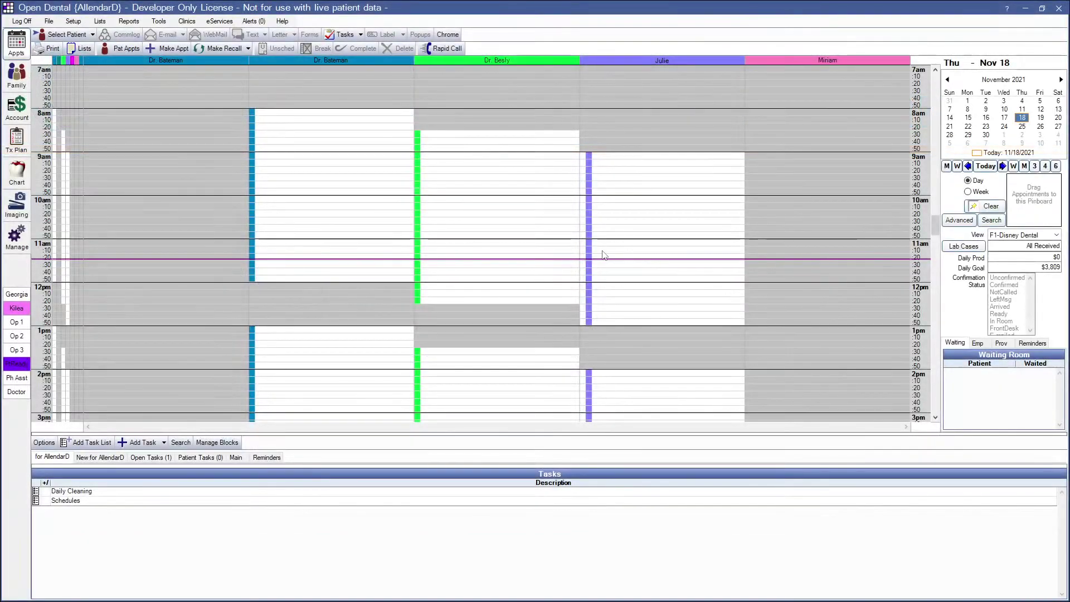
- Open the Advertising Postcards Setup from Tools > Advertising > Postcards to list the existing accounts
click(159, 21)
mouse_move(171, 73)
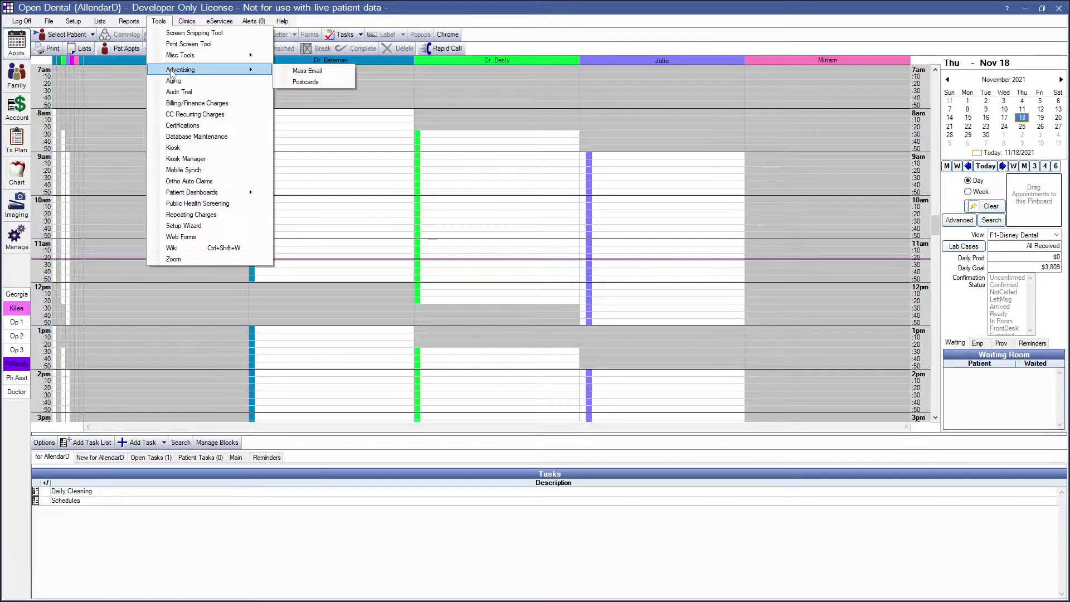
click(304, 82)
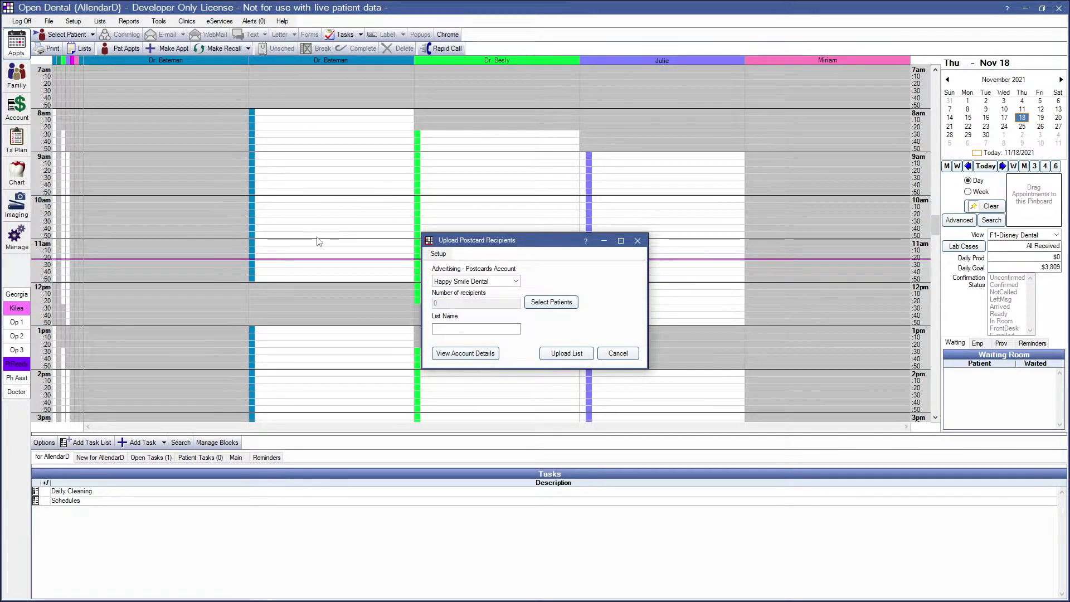
click(438, 254)
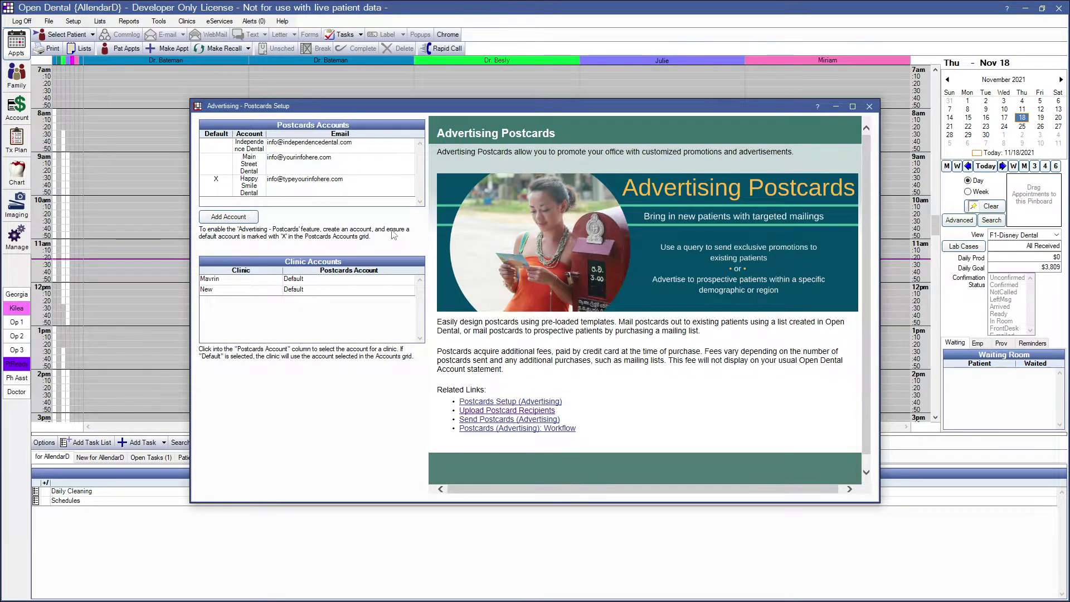
- Add a postcards account titled 'Salem Dental' with the contact's e-mail, name and phone number
click(218, 219)
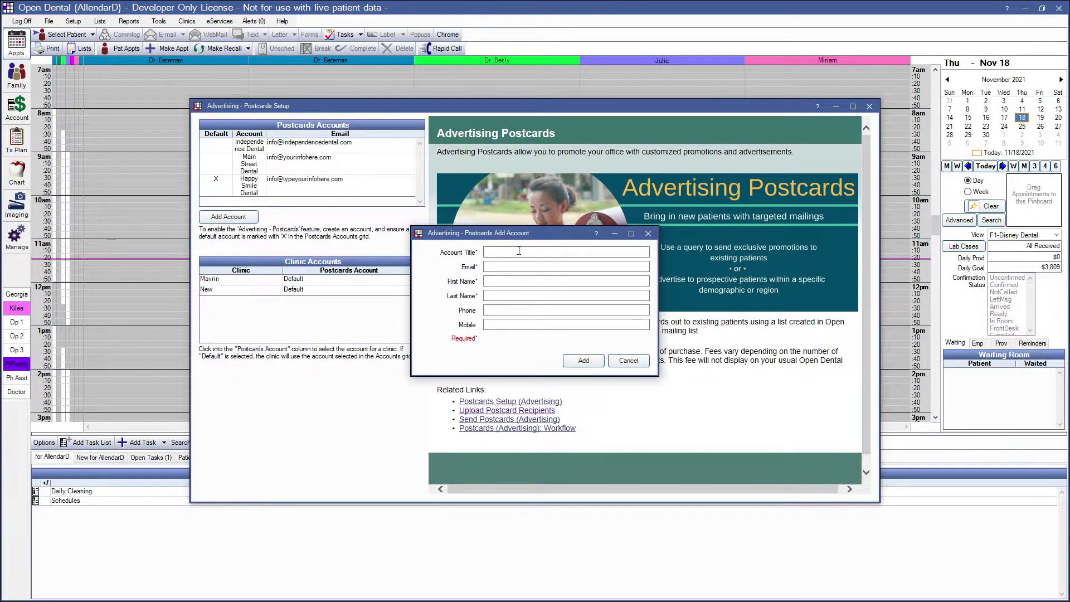
click(519, 251)
text(Salem Dental)
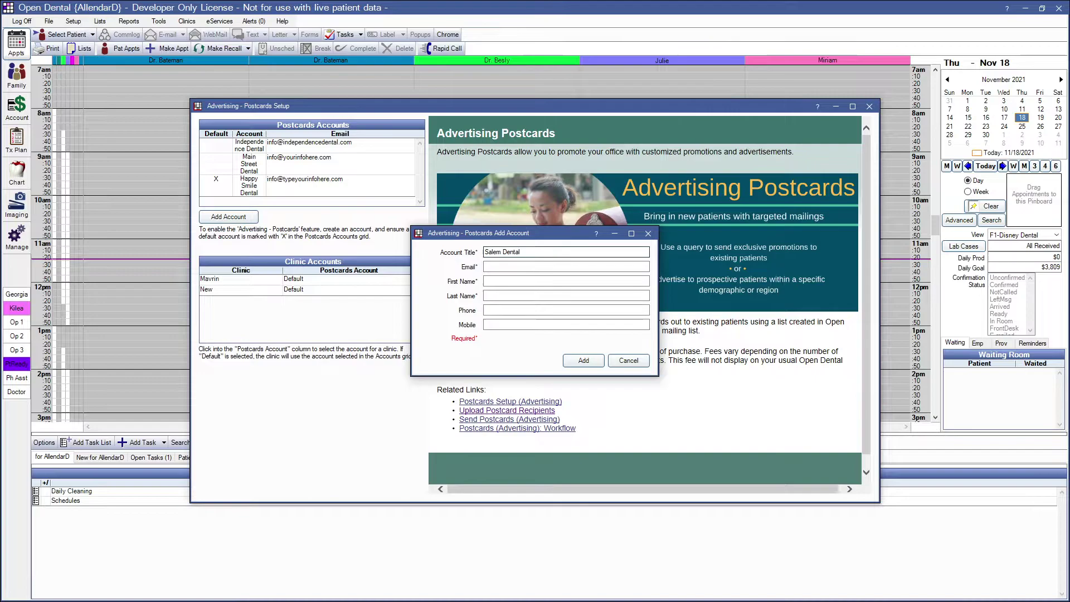
click(510, 268)
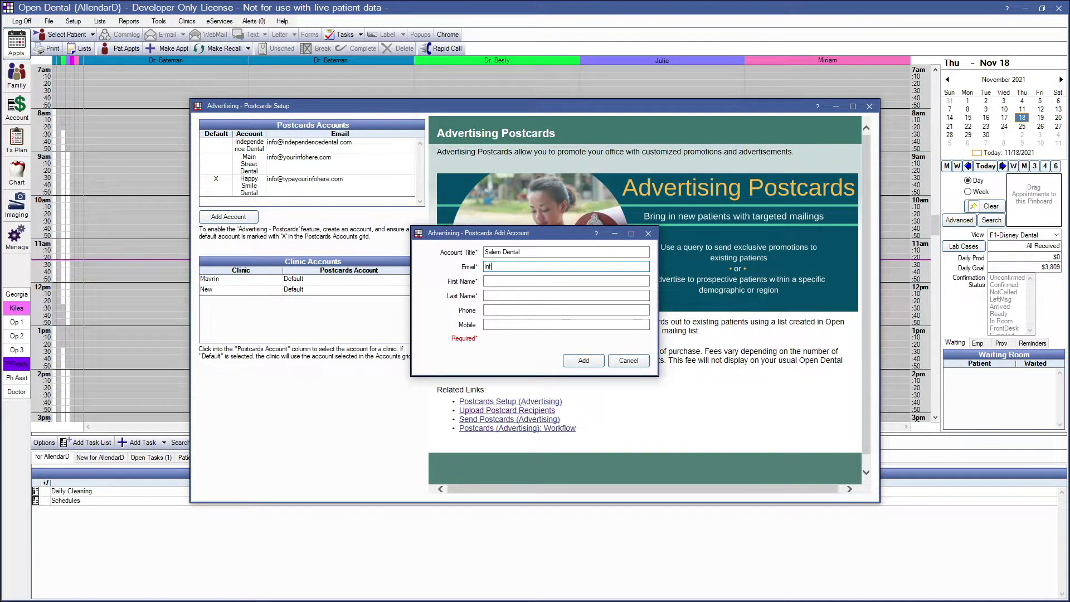
text(o@typeyourinformationhere.)
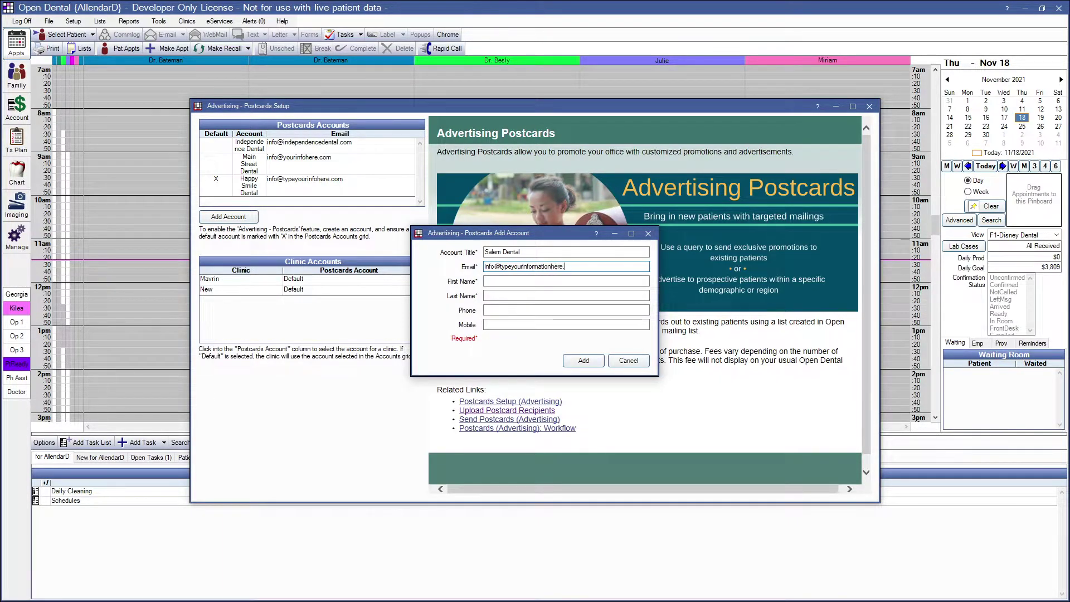
text(com)
key(Tab)
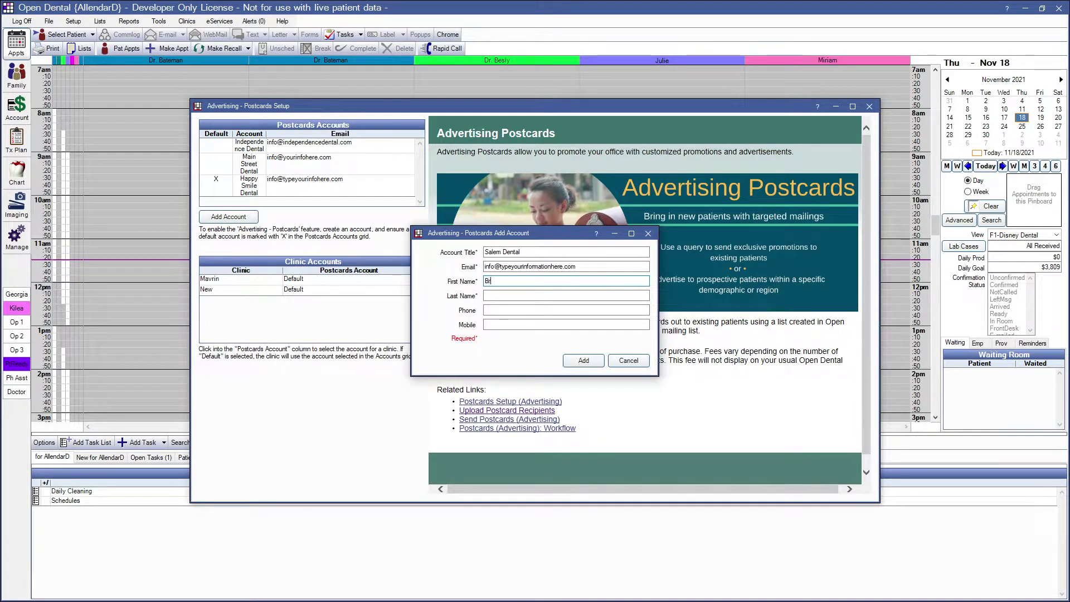
text(Bateman)
key(Tab)
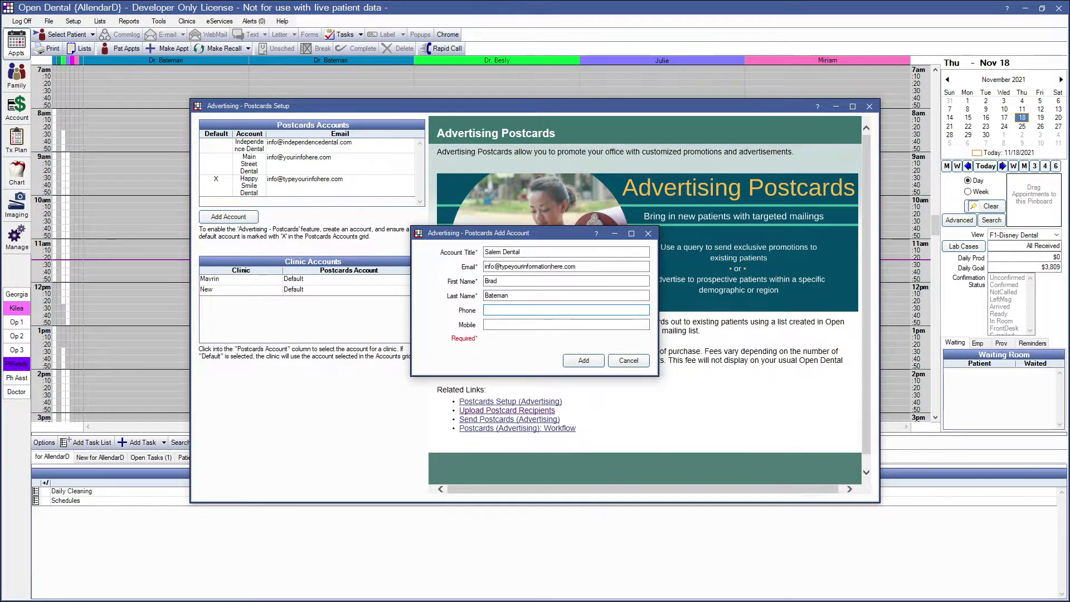
click(580, 362)
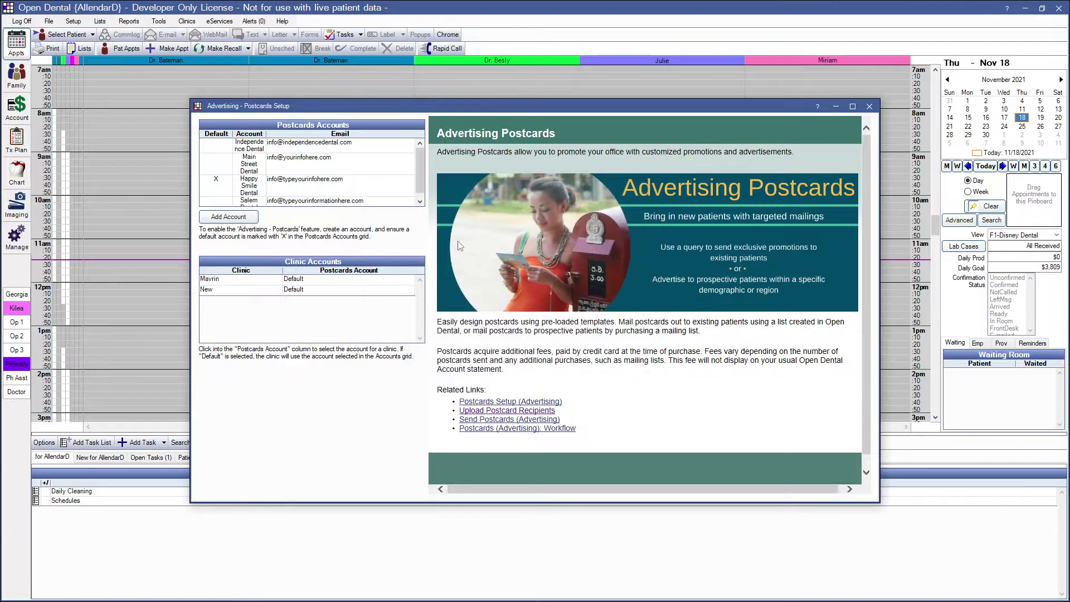
- Close Postcards Setup and select Salem Dental as the postcards account for the upload
scroll(345, 196, down, 1)
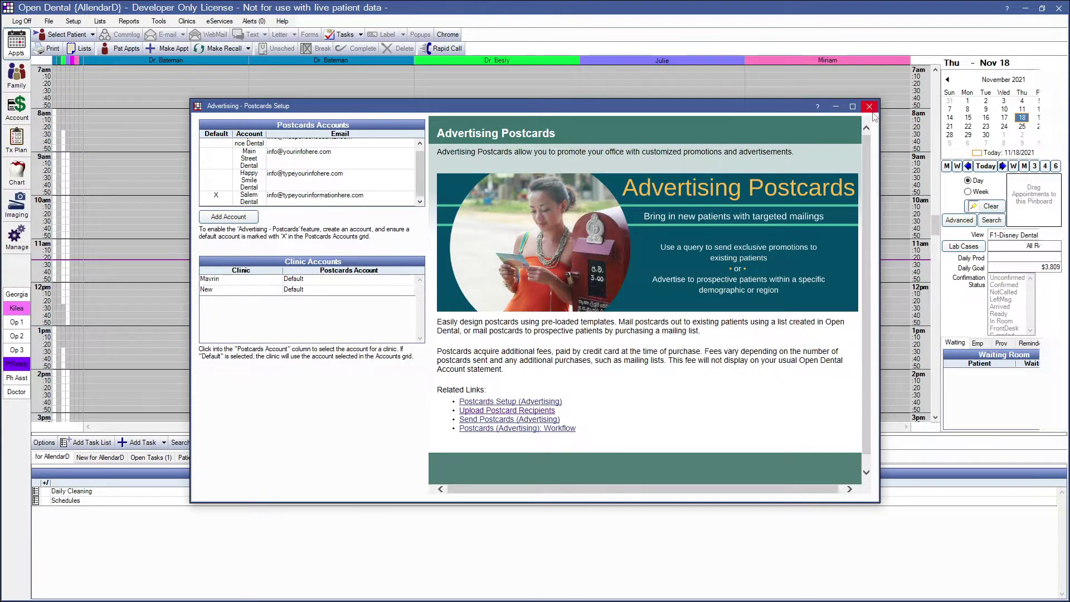
click(870, 108)
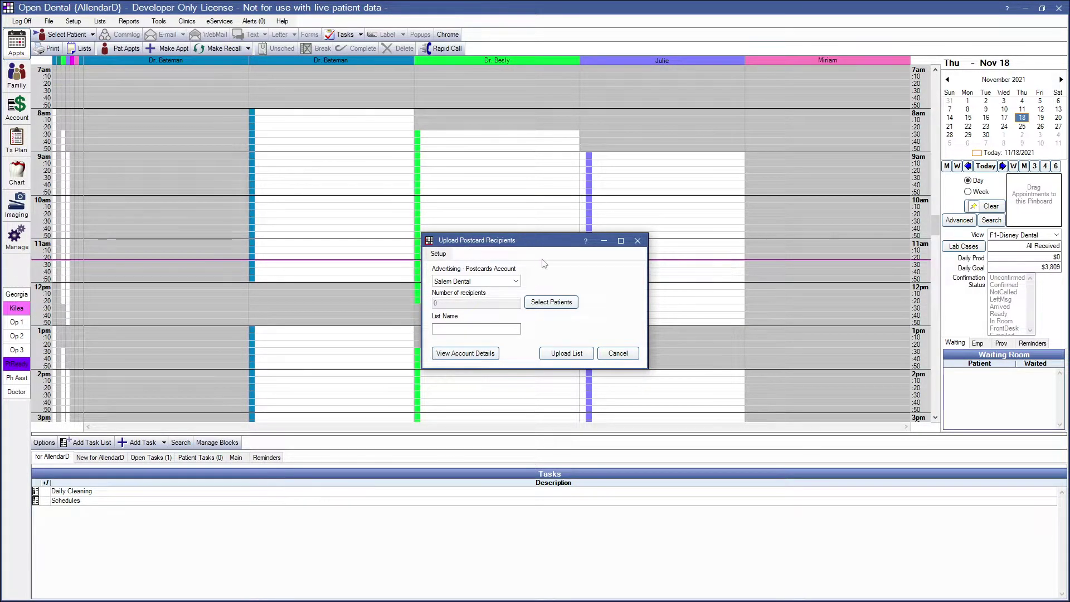
click(517, 281)
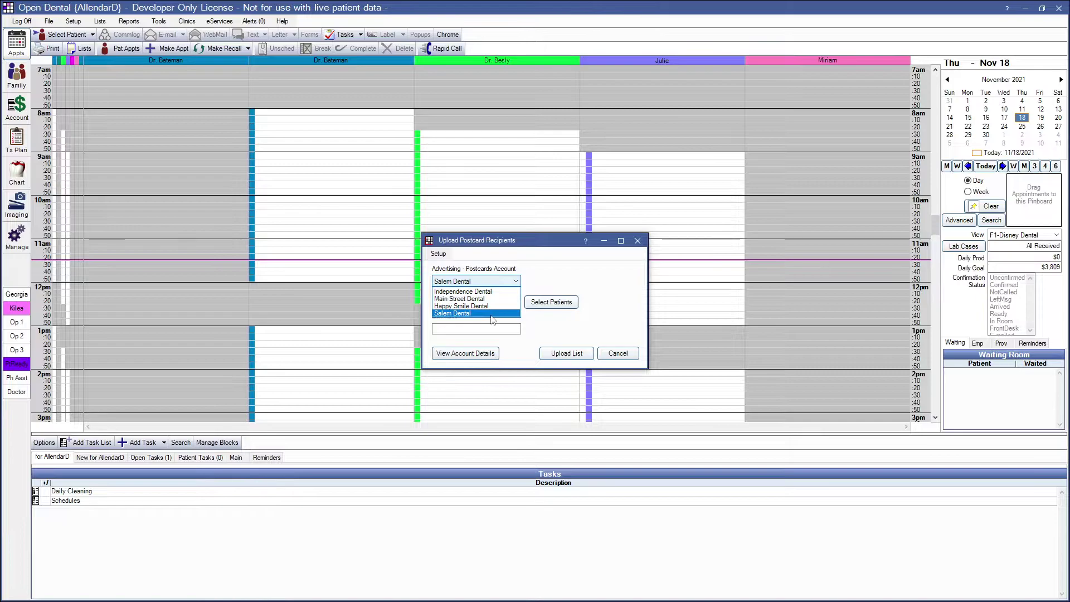
click(573, 288)
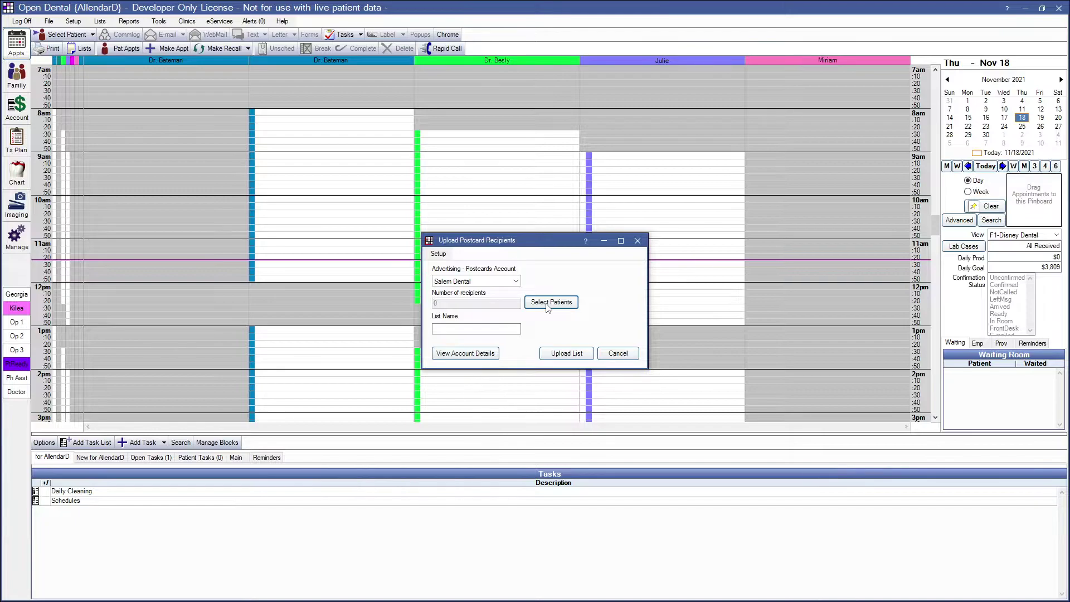
- In the patient list, try User Query, Set Selected and Set All, then clear all marks
click(548, 306)
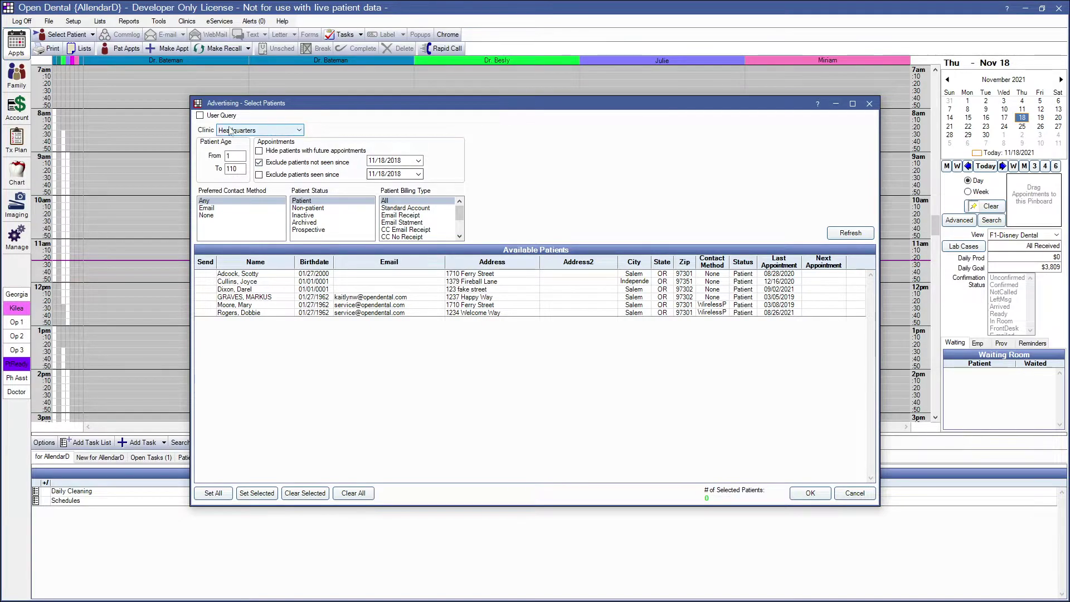
click(199, 115)
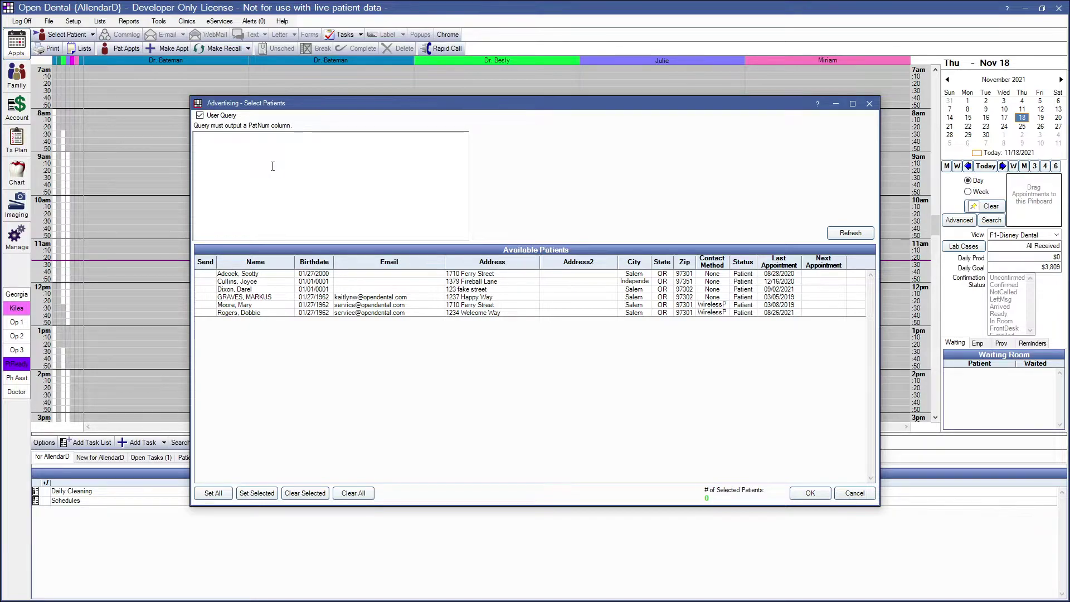
click(199, 116)
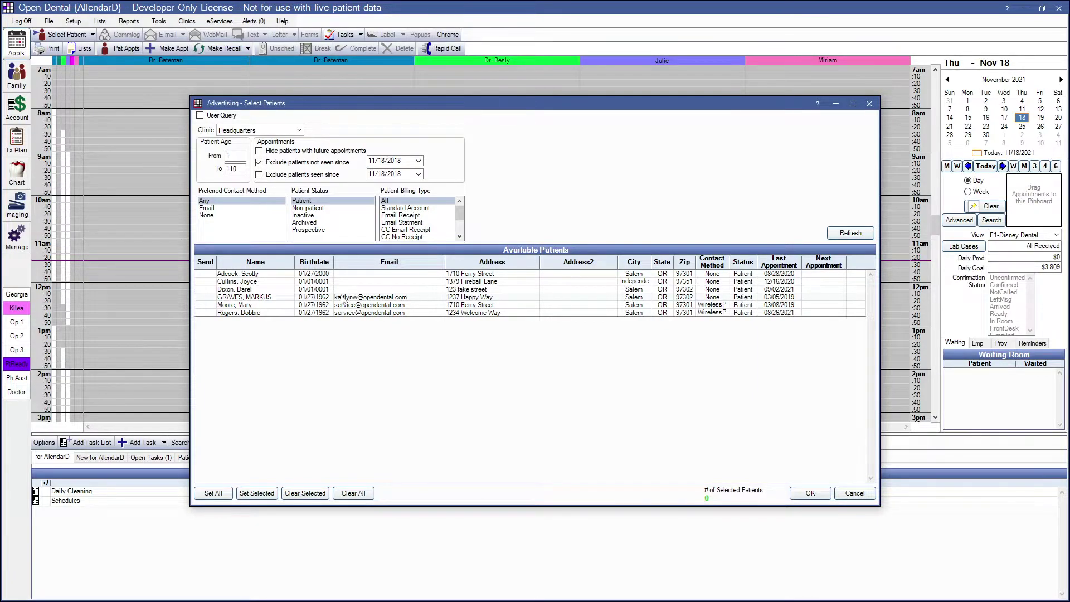
drag(342, 300, 336, 318)
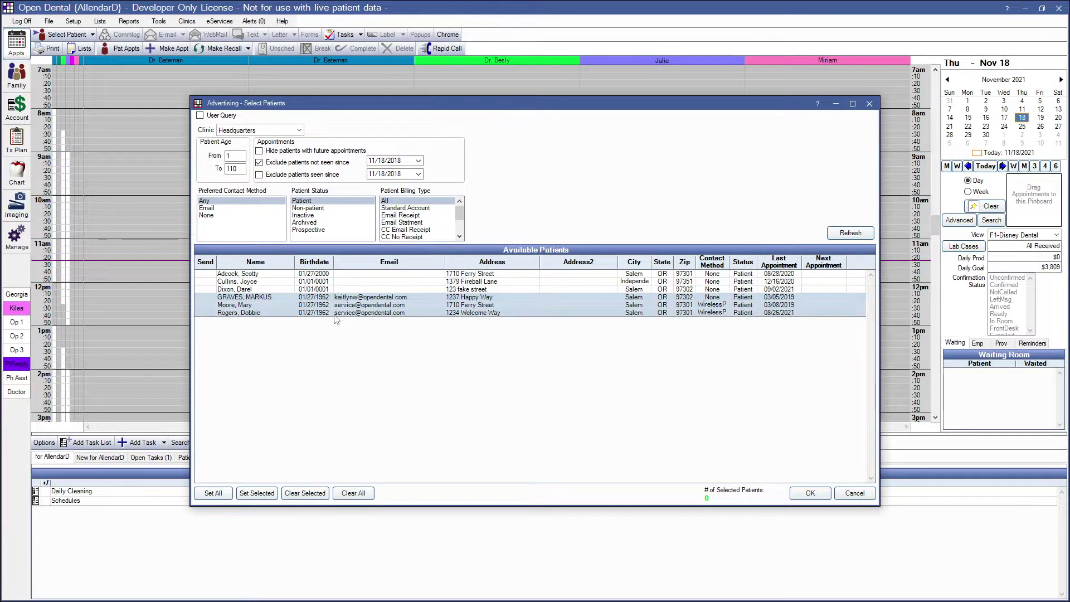
click(256, 493)
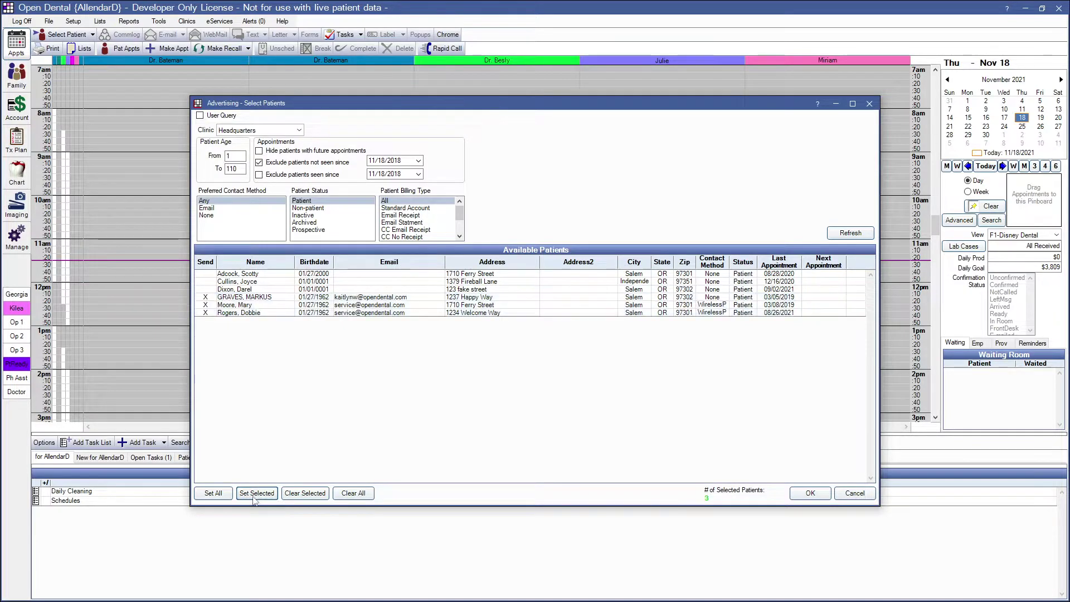
click(213, 493)
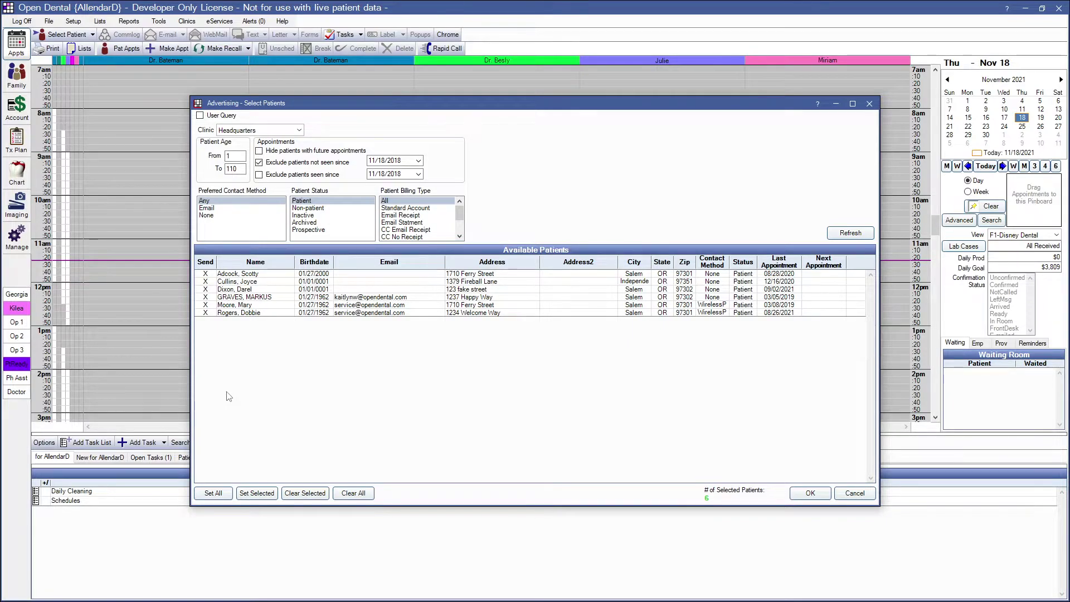
click(354, 495)
- Mark all six patients and upload them as the list '$100 Deal 11/18/2021'
click(214, 493)
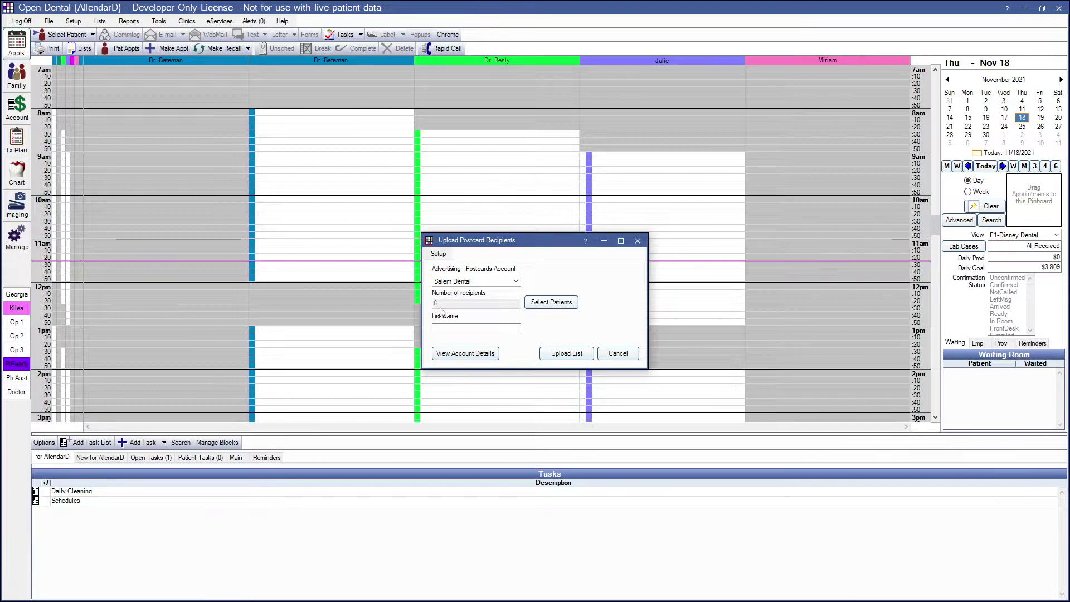
click(448, 329)
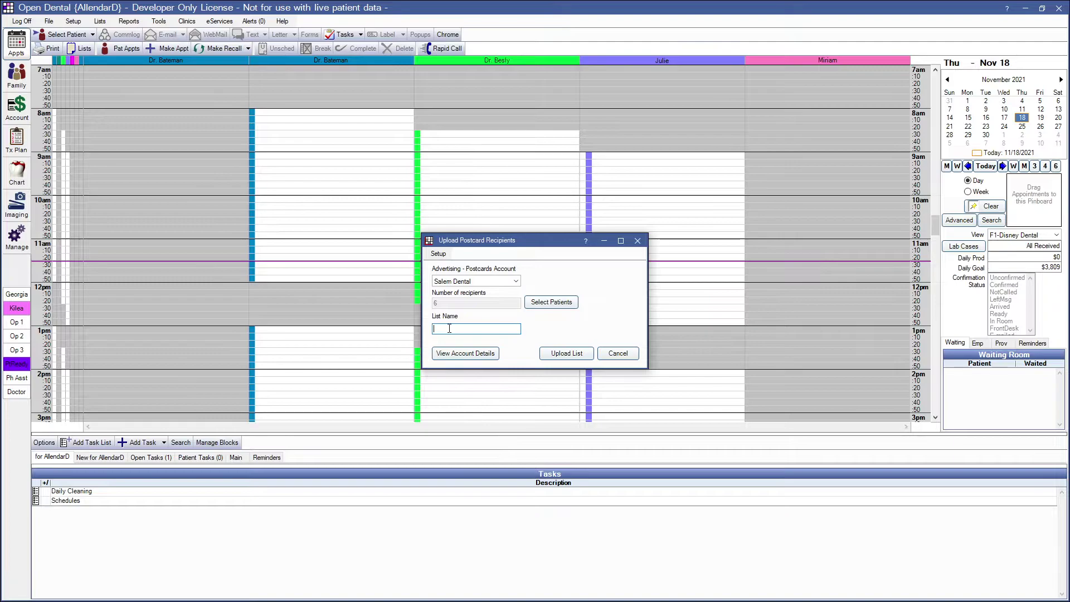
text($100 Deal )
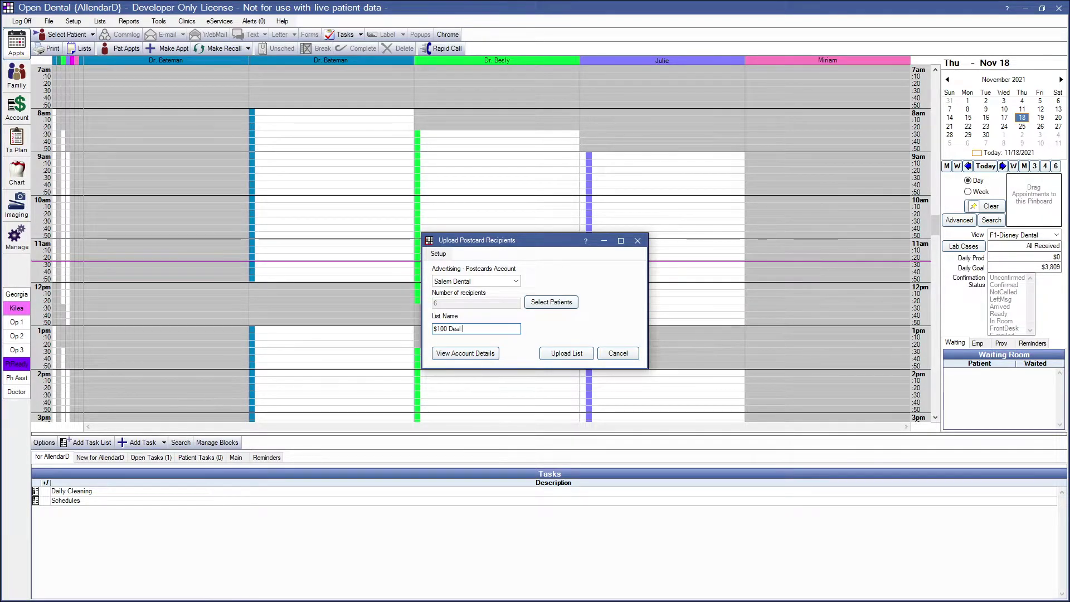
text(11/18/2021)
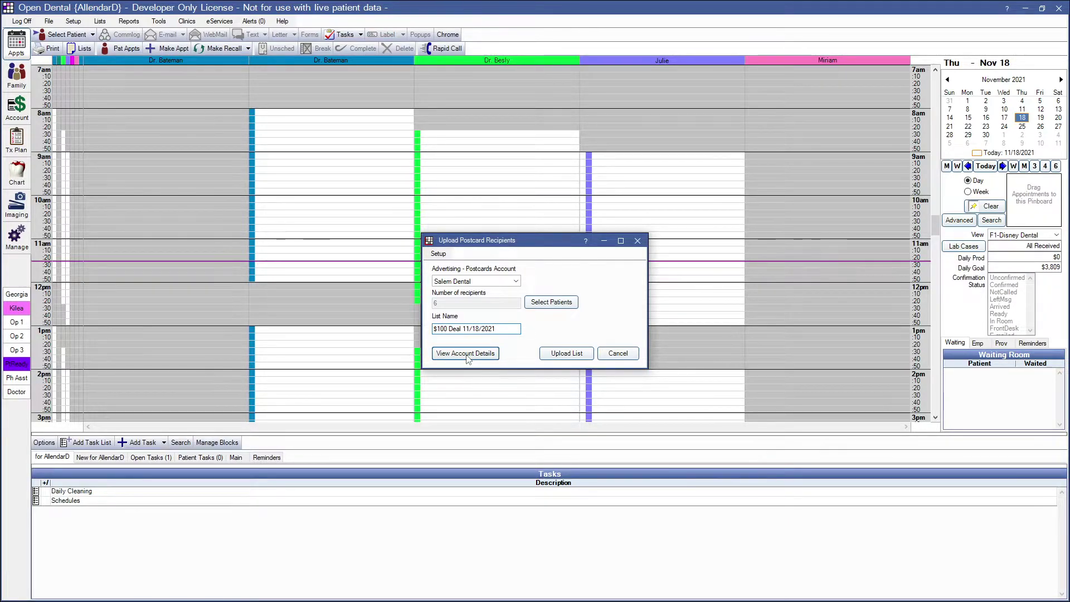
click(466, 354)
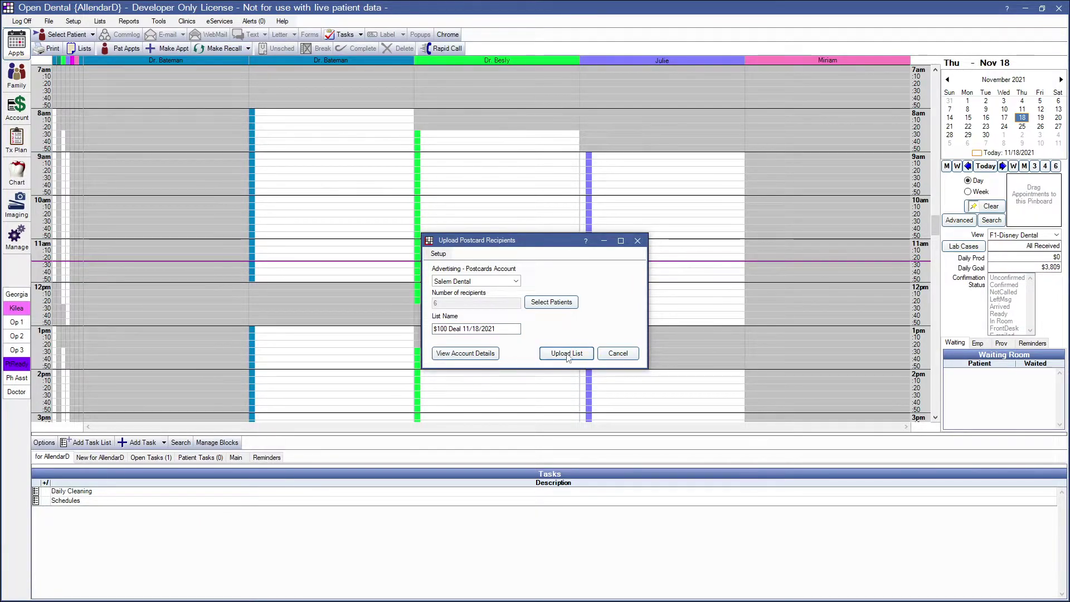
click(566, 358)
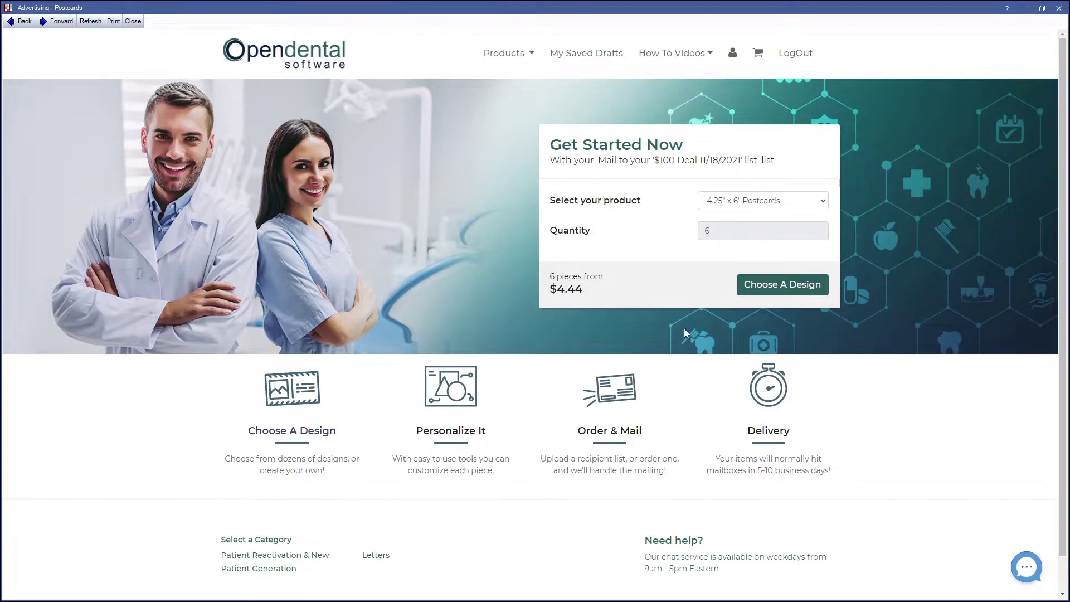
- Choose the Creating Healthy Teeth & Gums design from Patient Reactivation designs with Theme 2
click(771, 289)
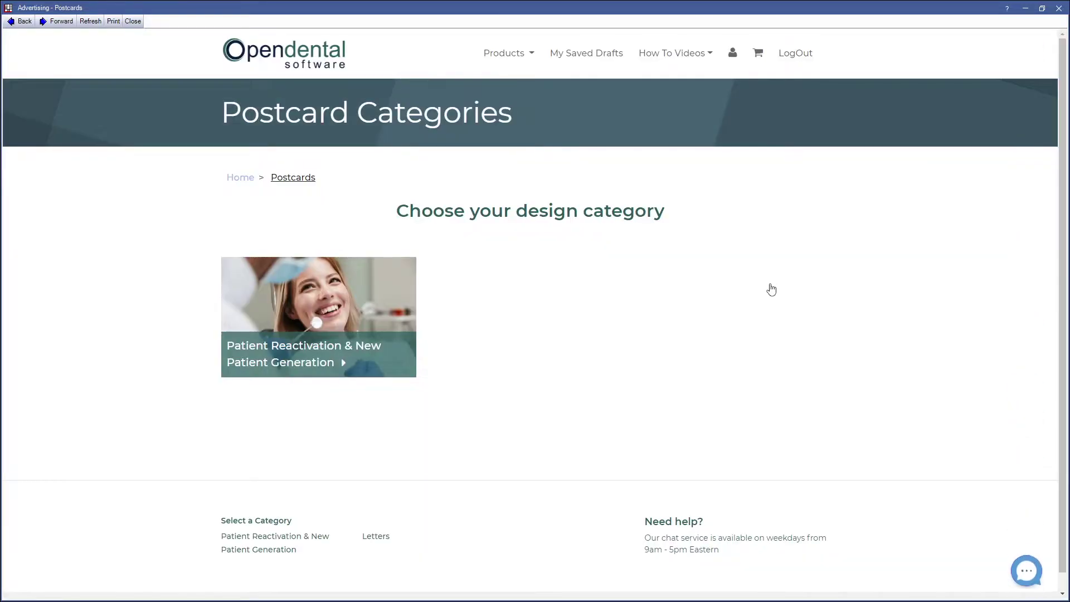
click(350, 346)
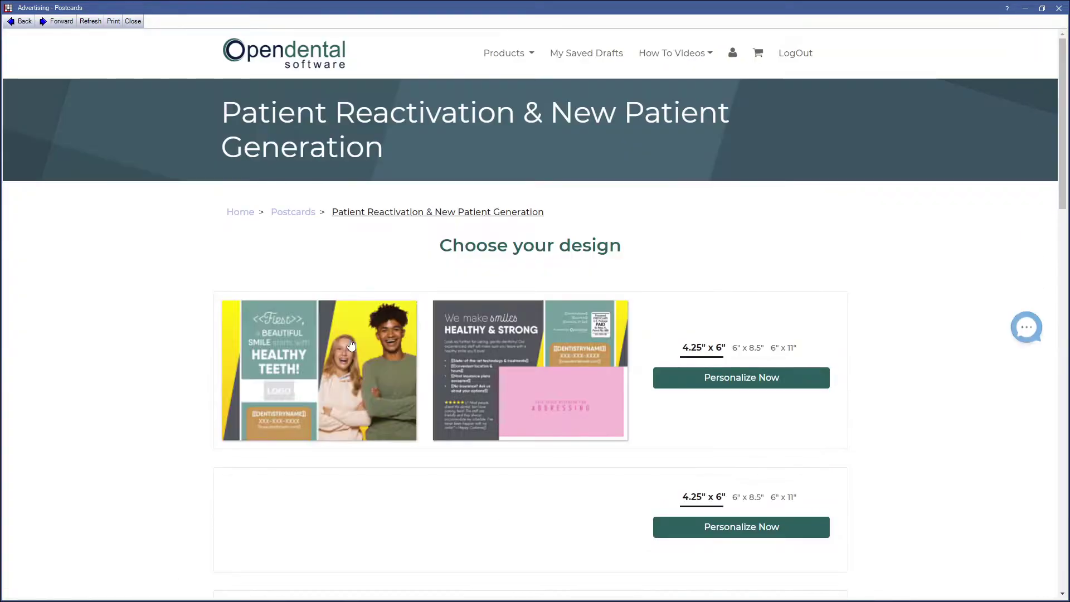
scroll(352, 346, down, 7)
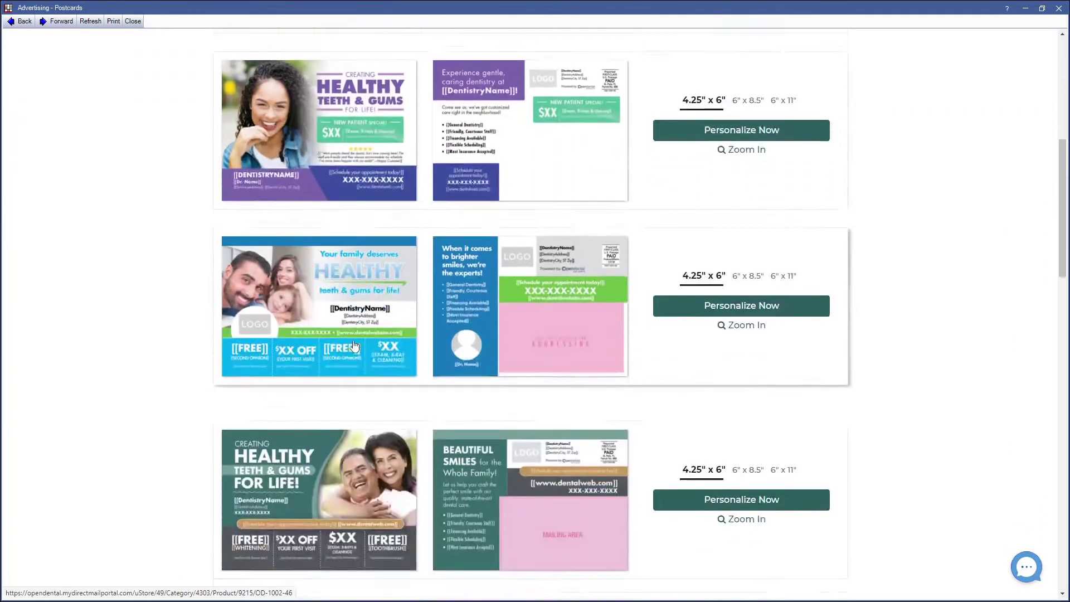
scroll(353, 346, down, 11)
scroll(353, 348, up, 2)
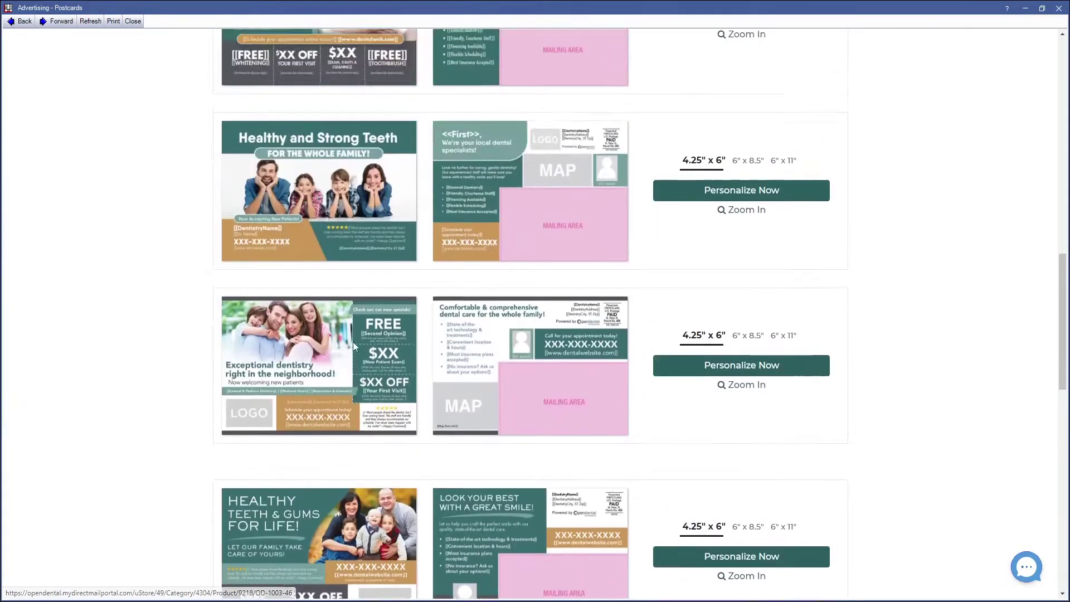
scroll(353, 342, up, 4)
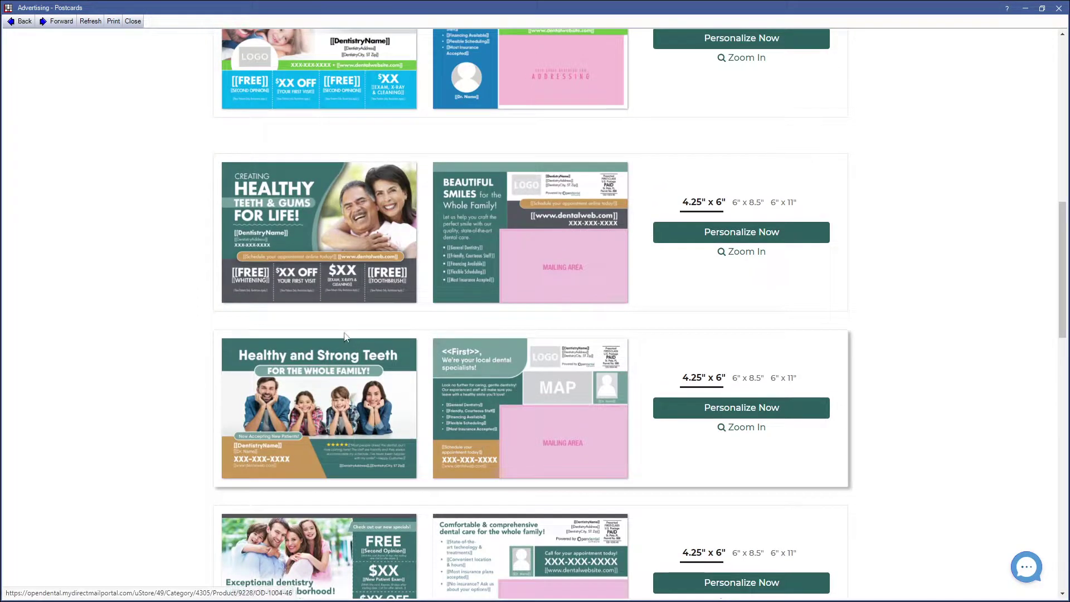
scroll(355, 343, up, 6)
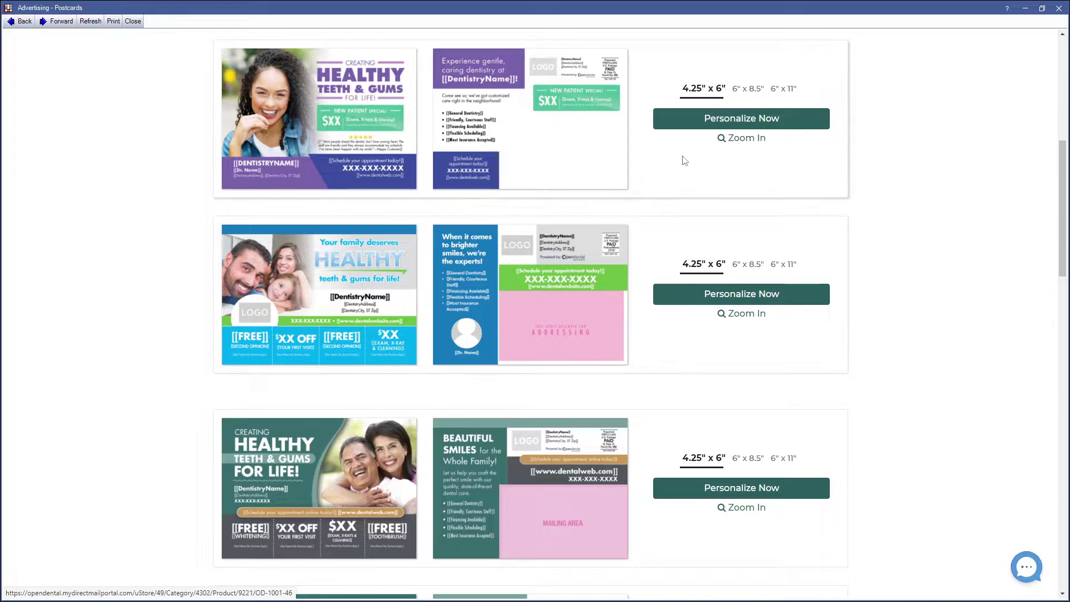
click(713, 123)
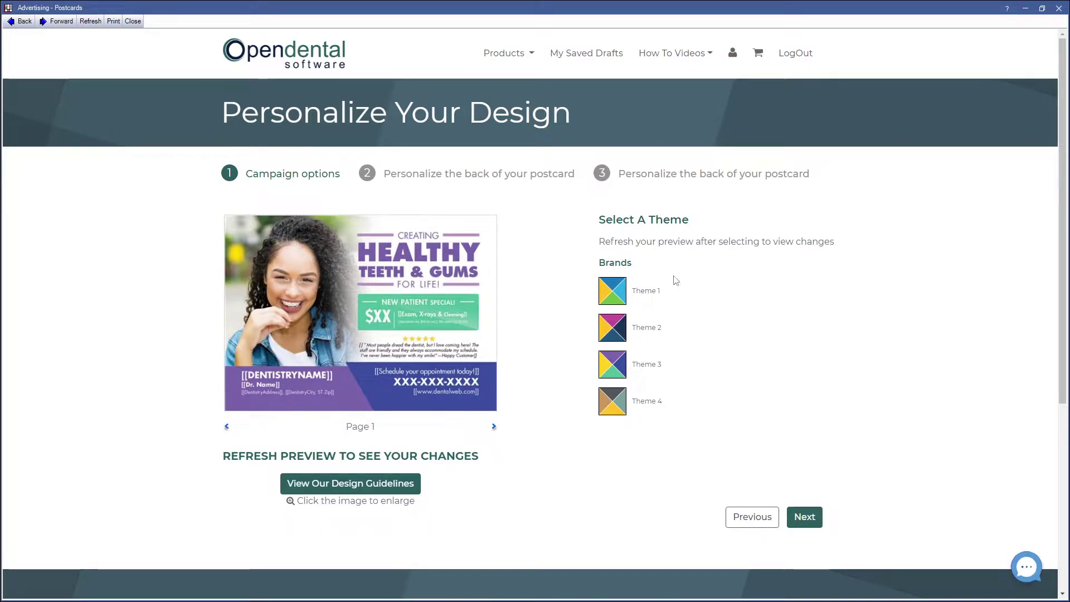
click(611, 328)
click(805, 516)
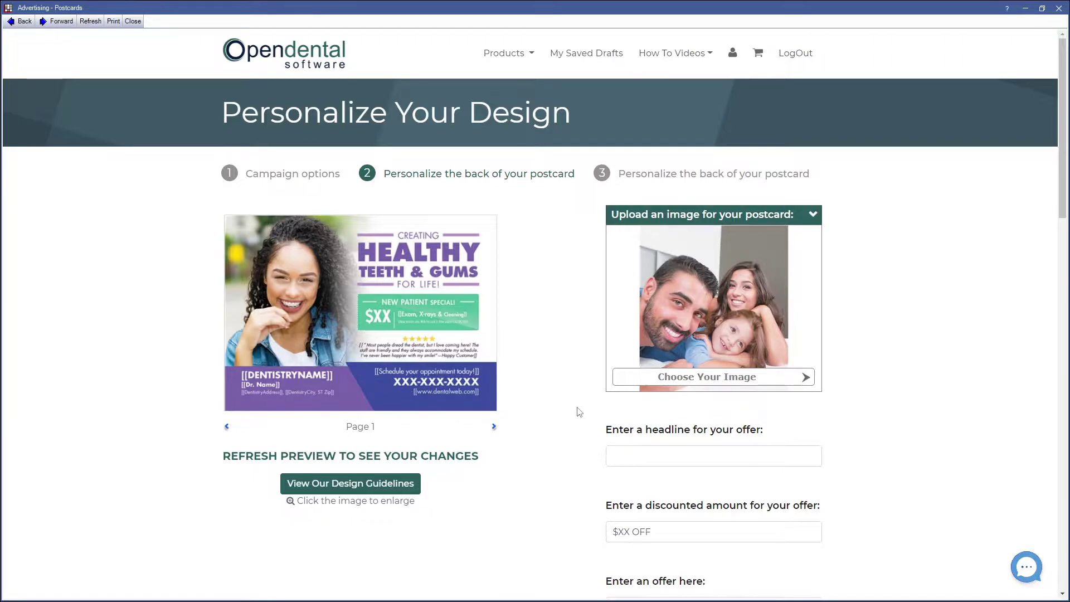
- Add the smiling family photo as the image on the postcard's back
scroll(579, 411, down, 2)
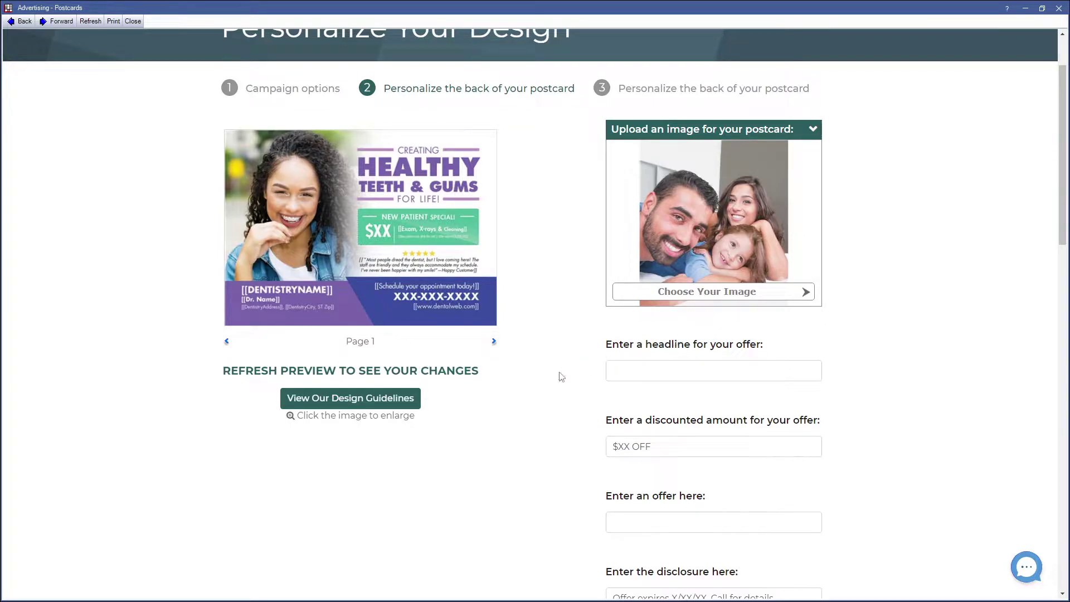
mouse_move(661, 207)
- Enter the headline '$100 Deal in January' and a $100 discount amount
click(659, 373)
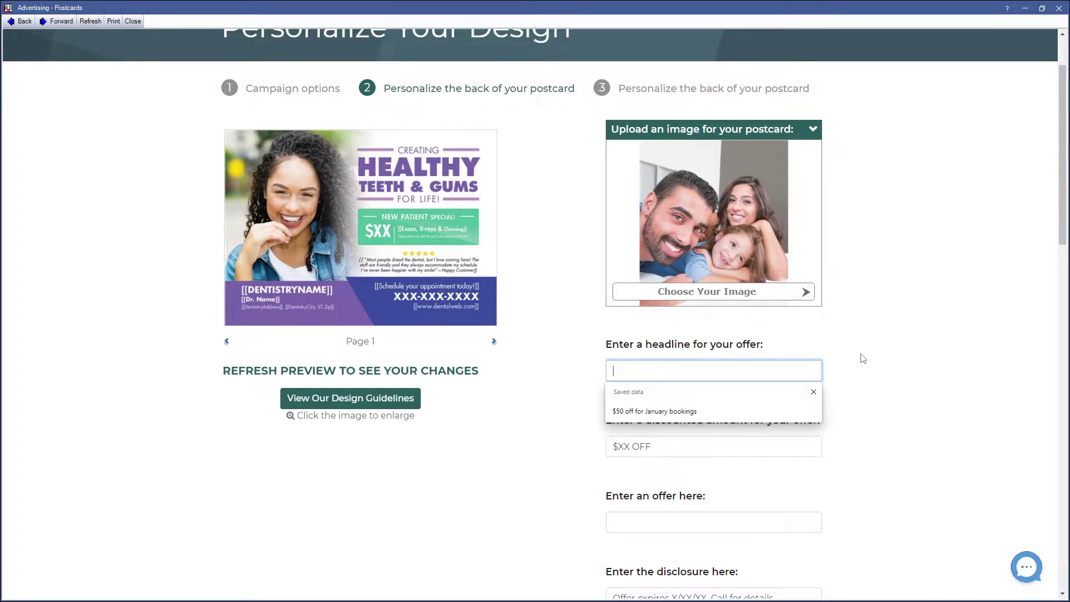
text($100 Dea)
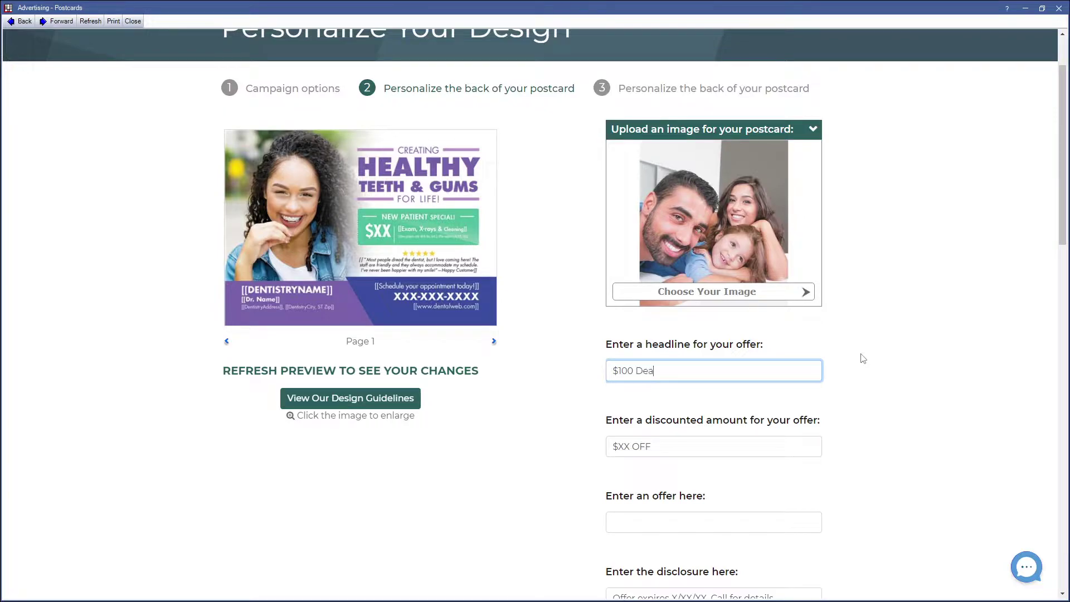
text(l in January)
key(Tab)
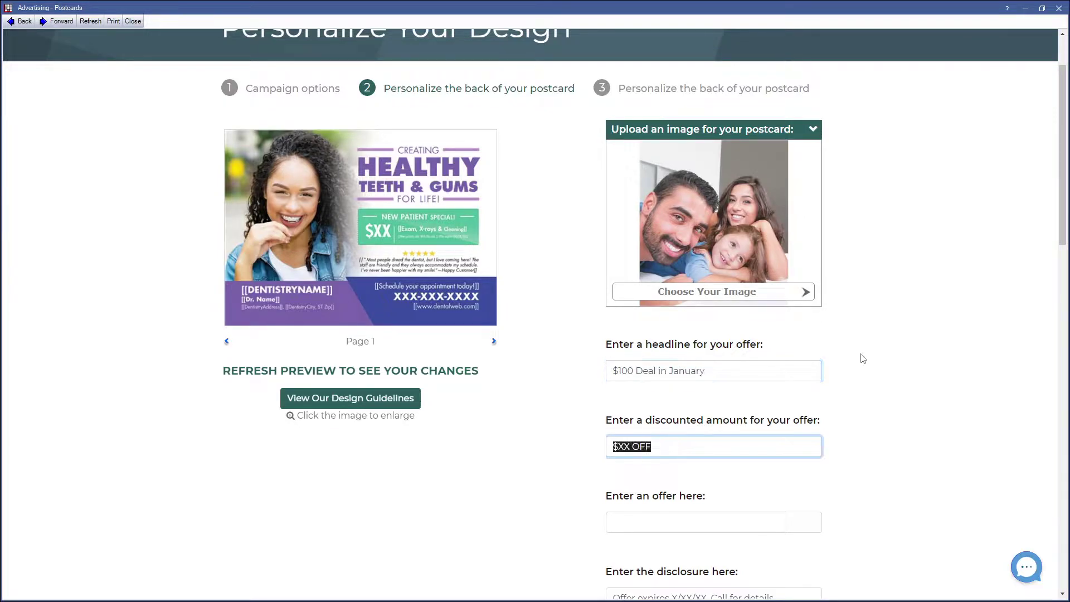
text($100)
- Write the offer text about getting $100 off a first visit scheduled in January
scroll(791, 411, down, 6)
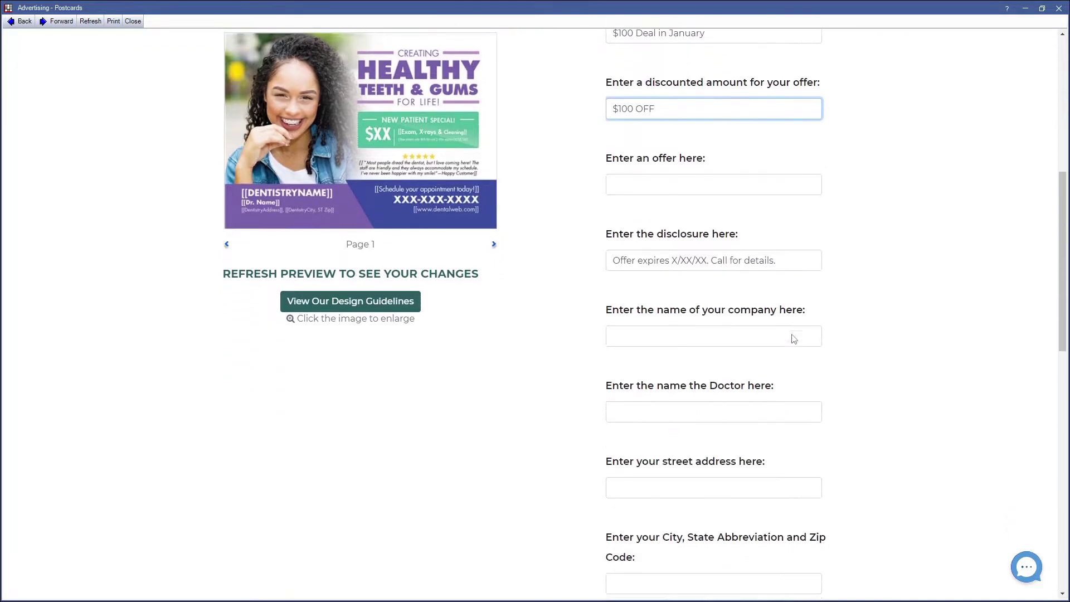
click(631, 178)
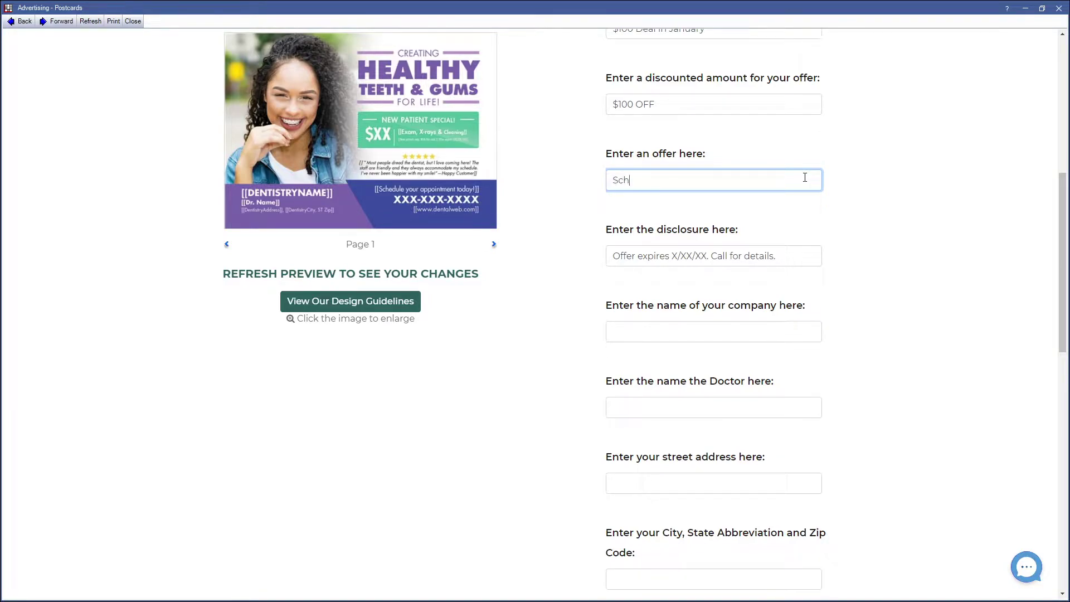
text(Schedule an appointment with)
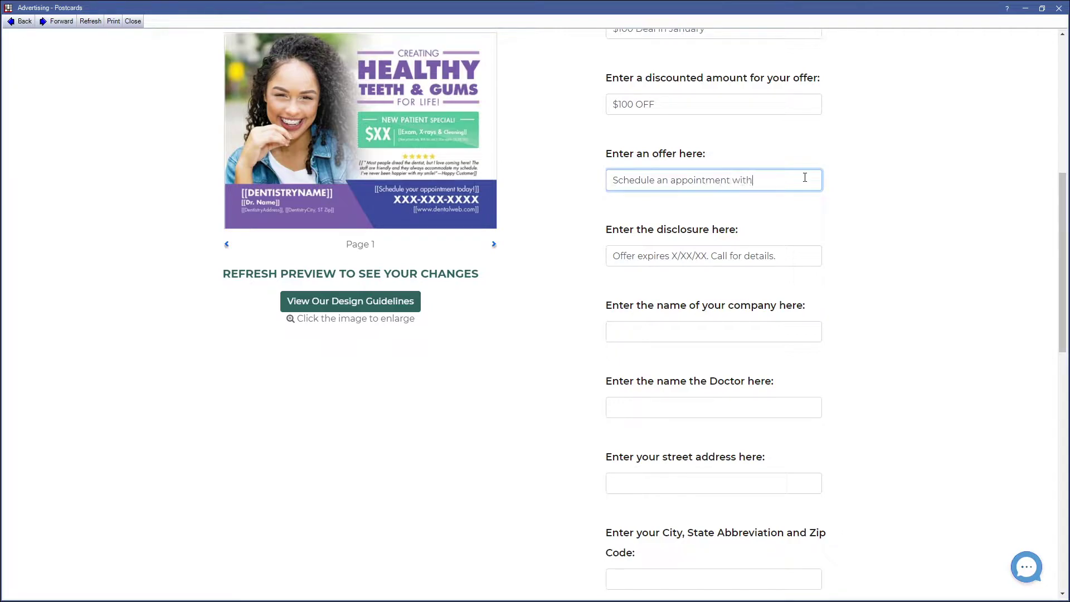
text( us anytime in the month on January)
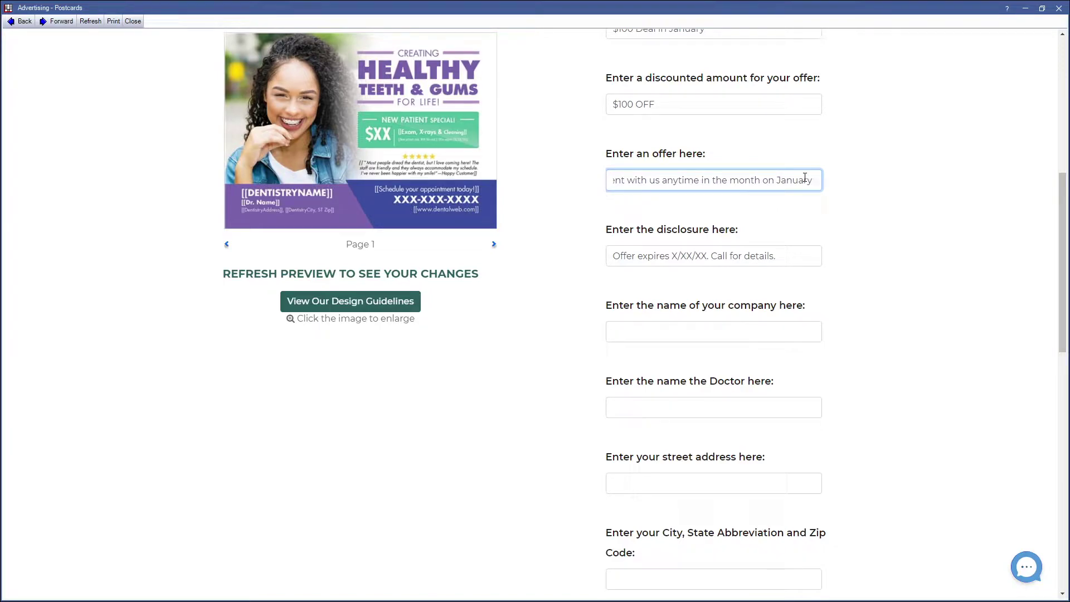
text(to r)
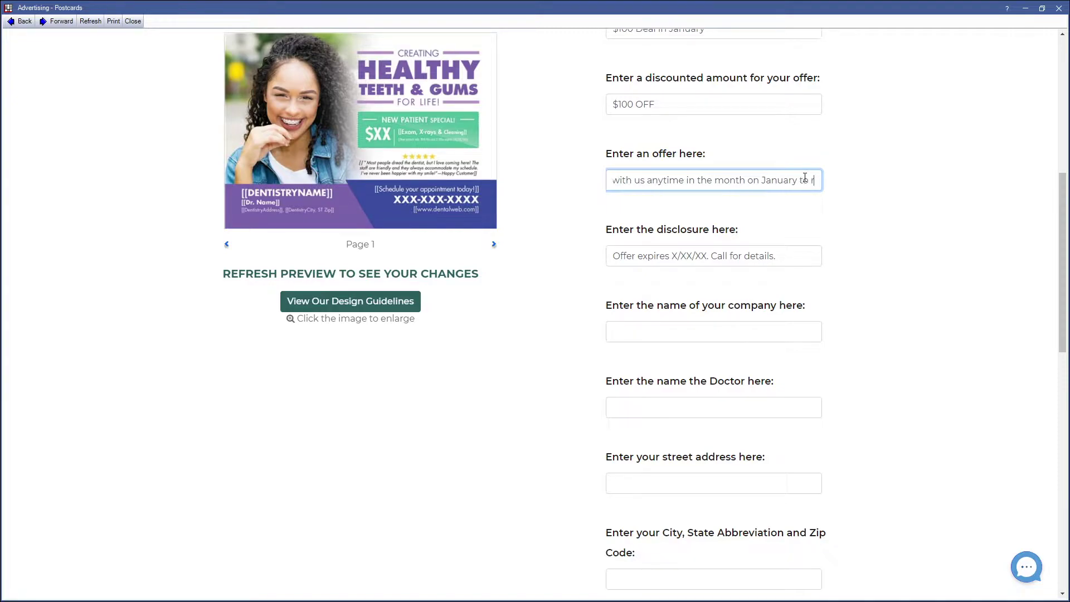
text(eceive $10)
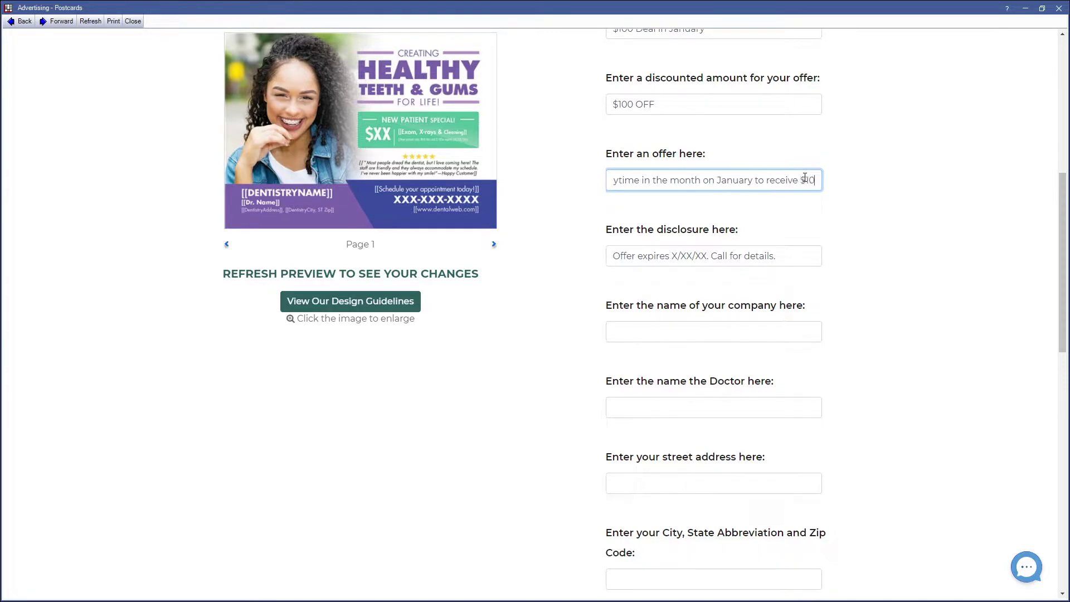
text(0 off your)
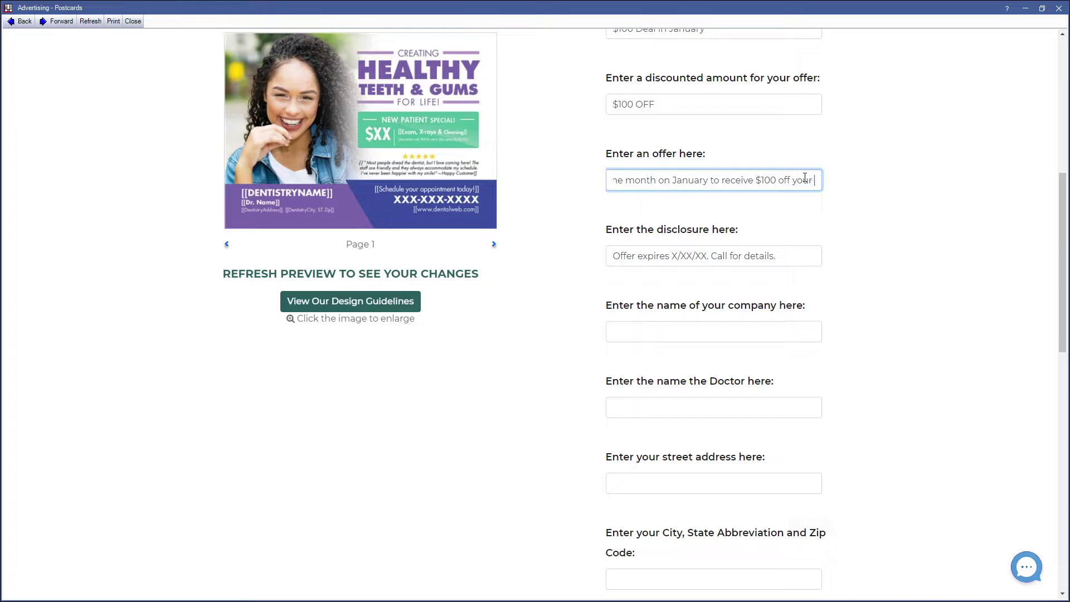
text( first visit.)
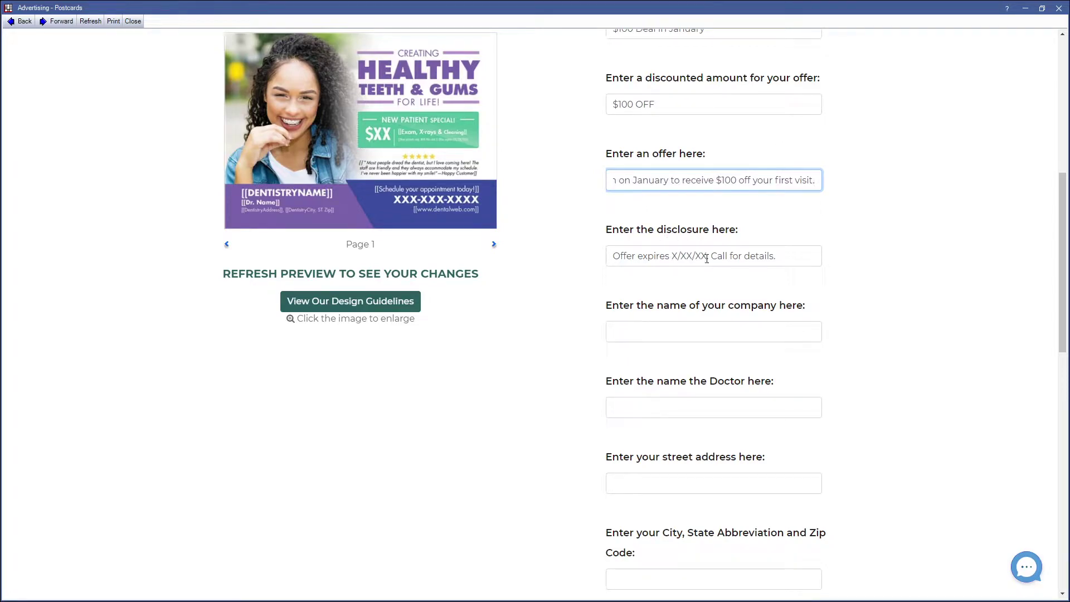
- Set the disclosure expiry to 12/31/2021 and the company name to 'Open Dental Software'
click(707, 259)
drag(706, 258, 671, 256)
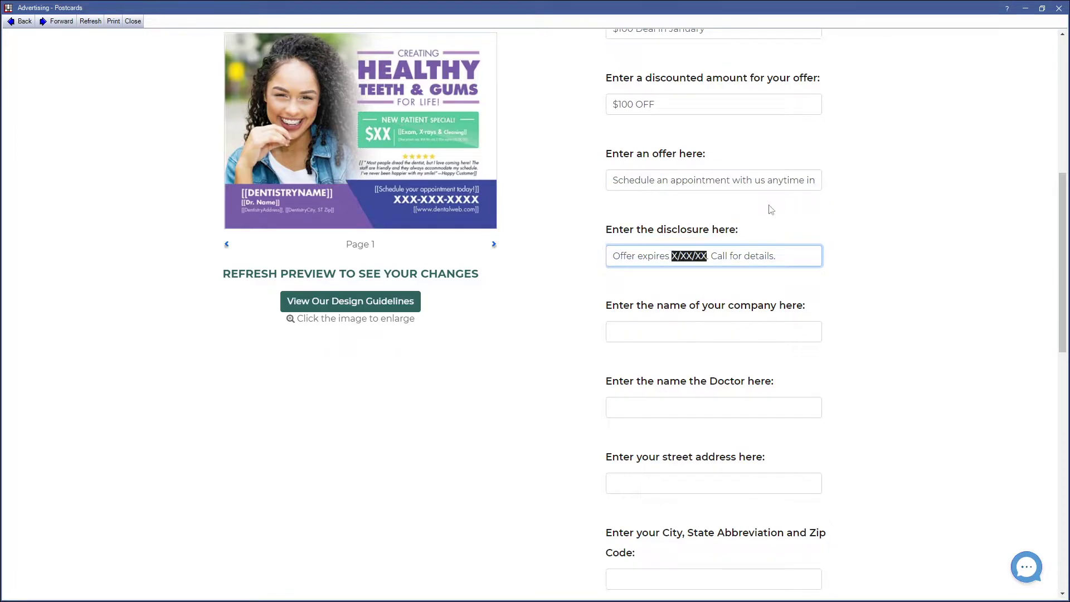
text(12/31)
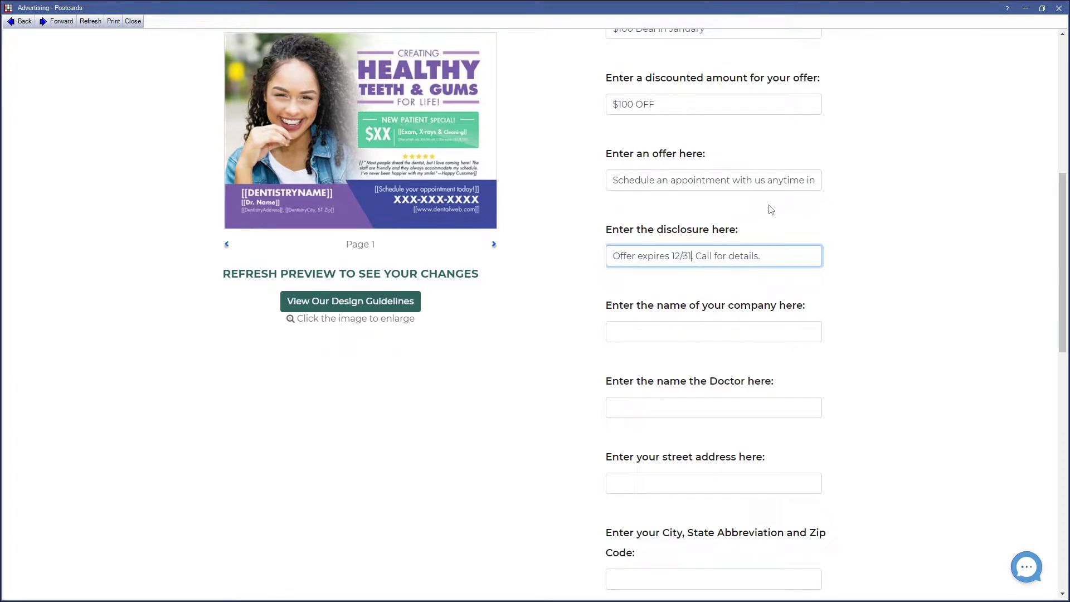
text(/2021)
click(691, 331)
text(Open)
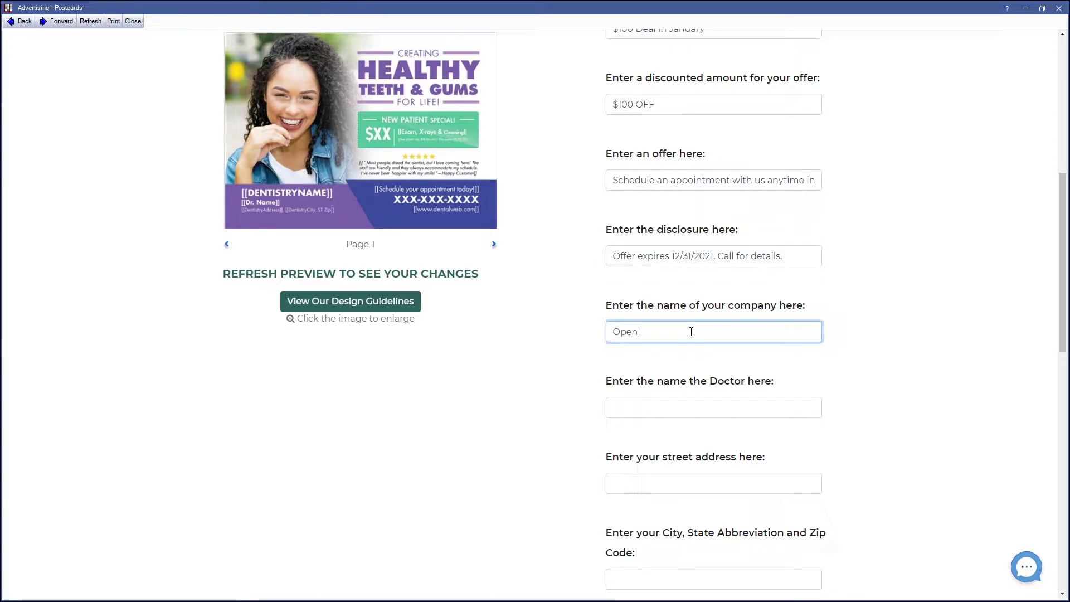
text( Dental Software)
- Fill in the doctor's name and the practice's city, state and zip
click(789, 255)
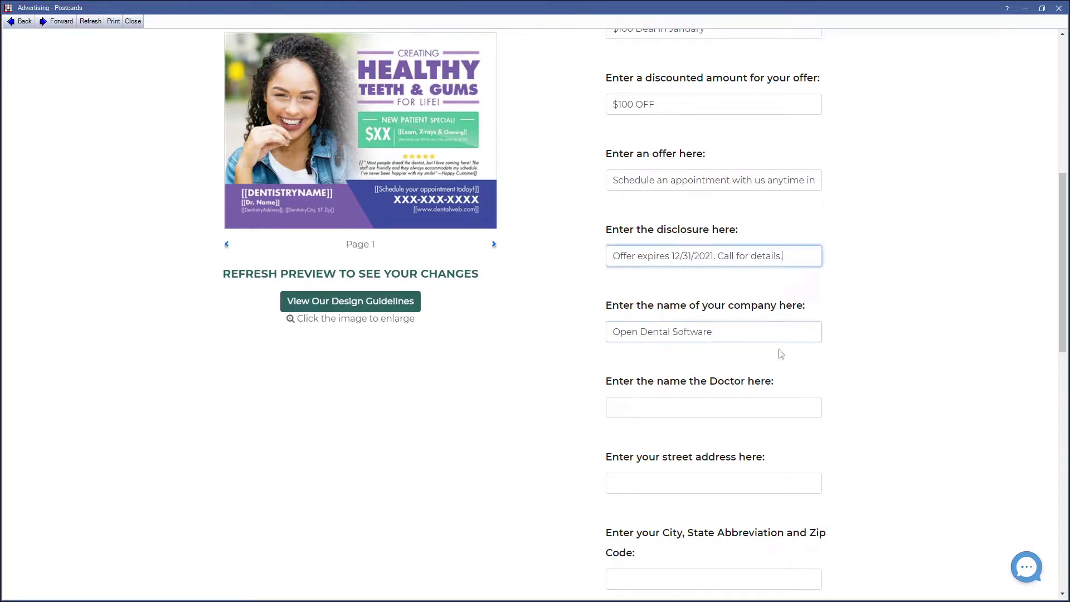
click(755, 408)
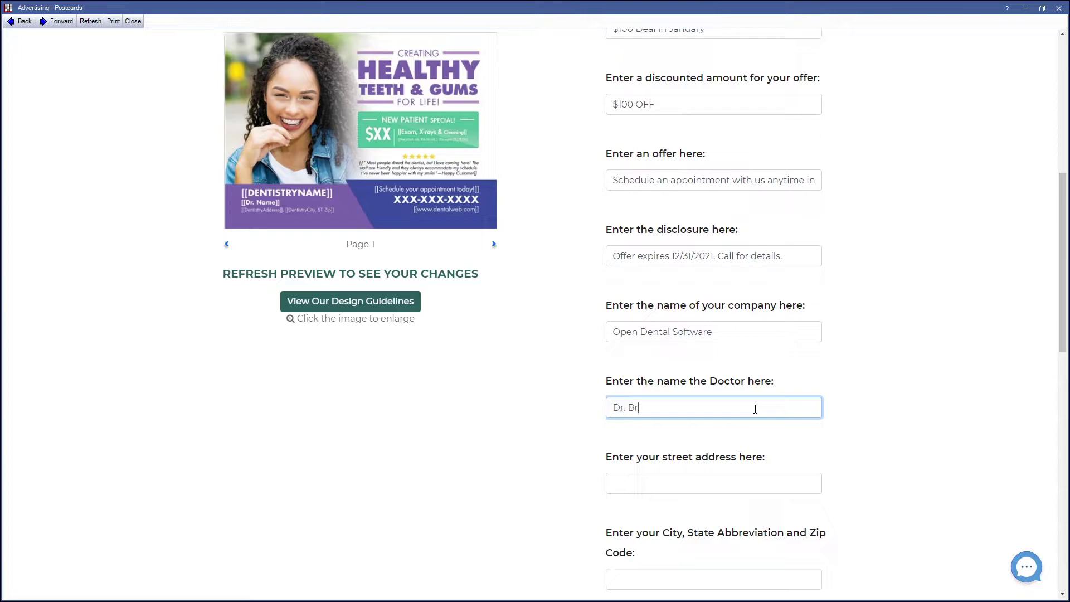
key(Tab)
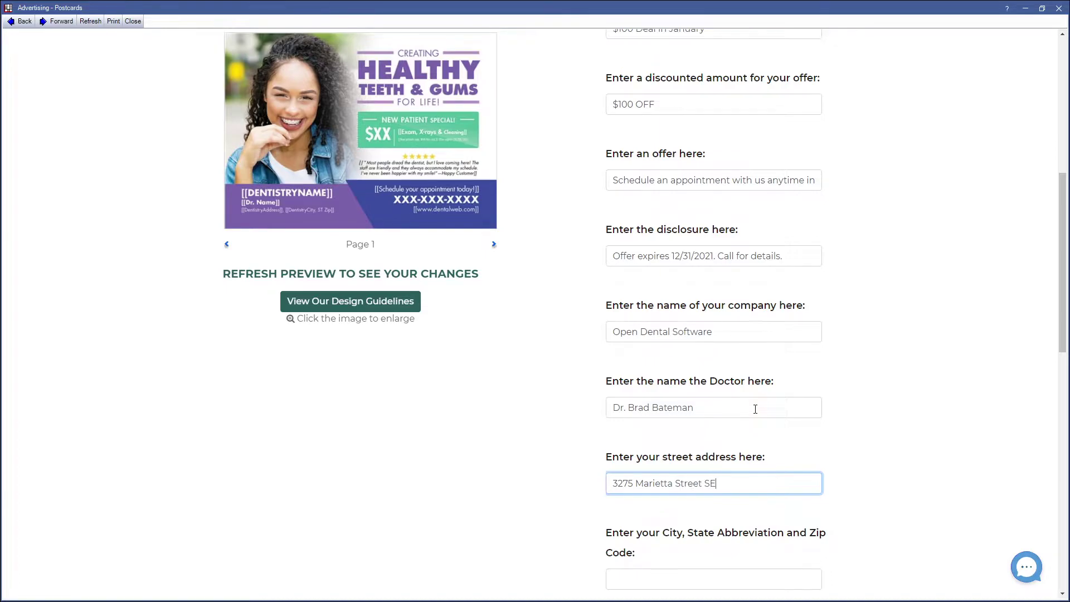
key(Tab)
text(Salem, Oreg)
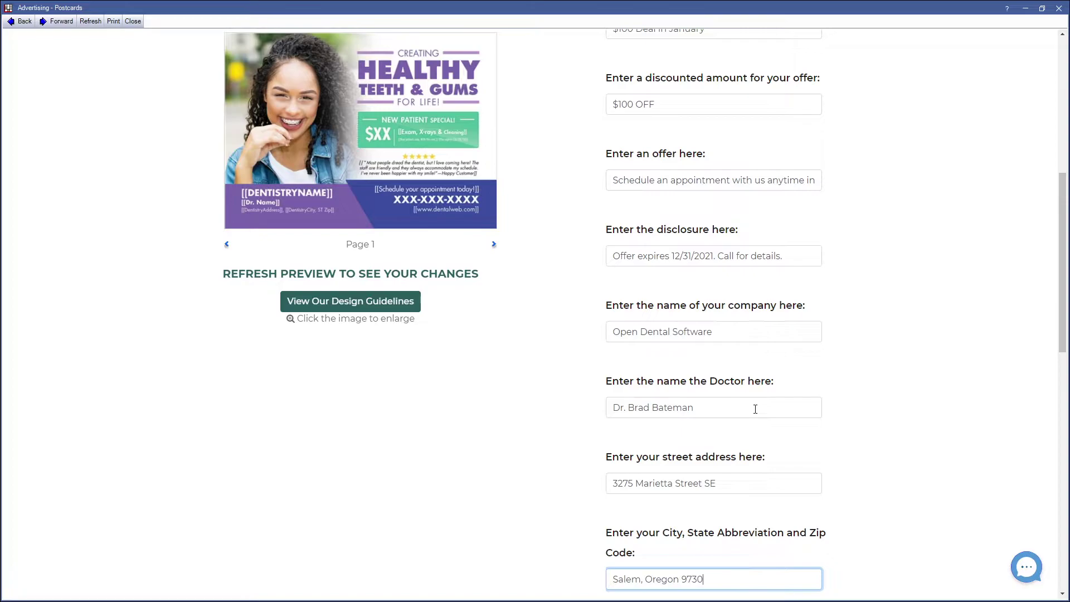
text(on 97301)
key(Tab)
scroll(758, 363, down, 5)
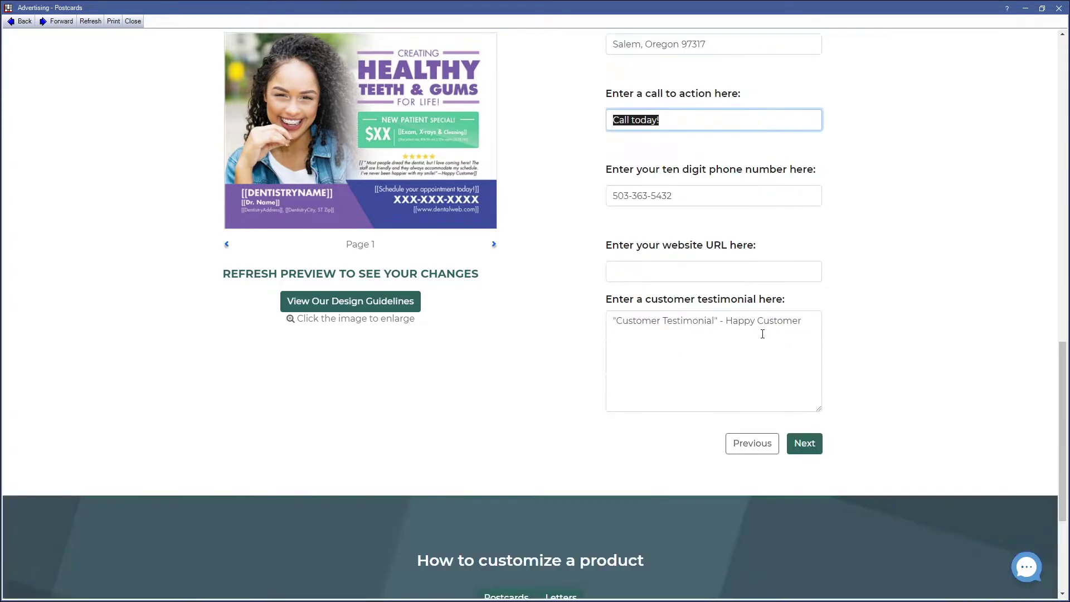
click(684, 136)
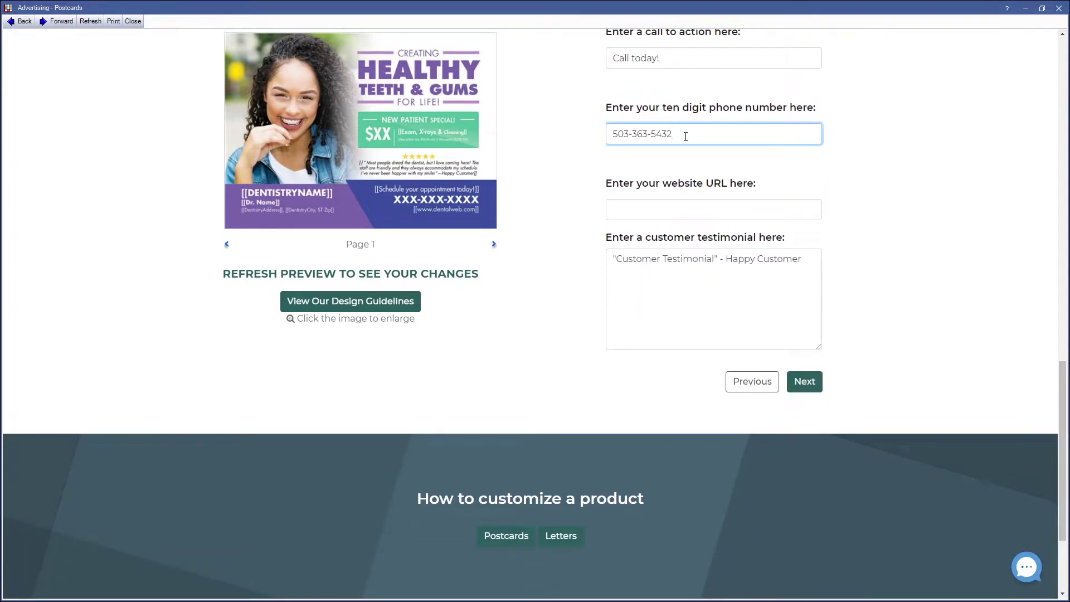
click(681, 210)
text(www.)
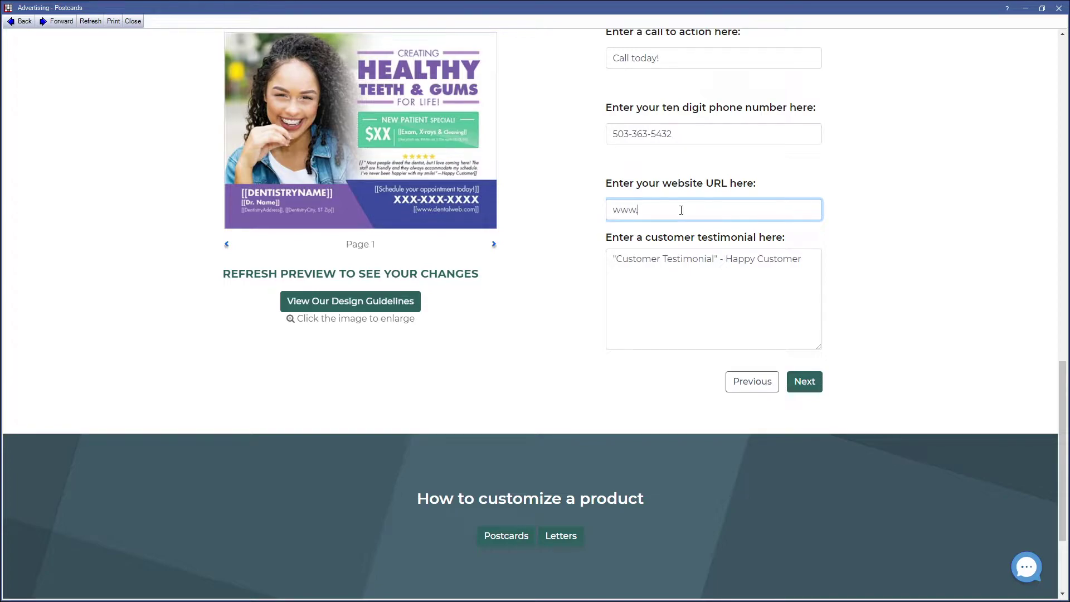
text(opendental.com)
- Replace the placeholder testimonial with a patient quote praising the doctor's care and communication
click(713, 264)
drag(714, 264, 617, 263)
key(BackSpace)
text(Dr. B)
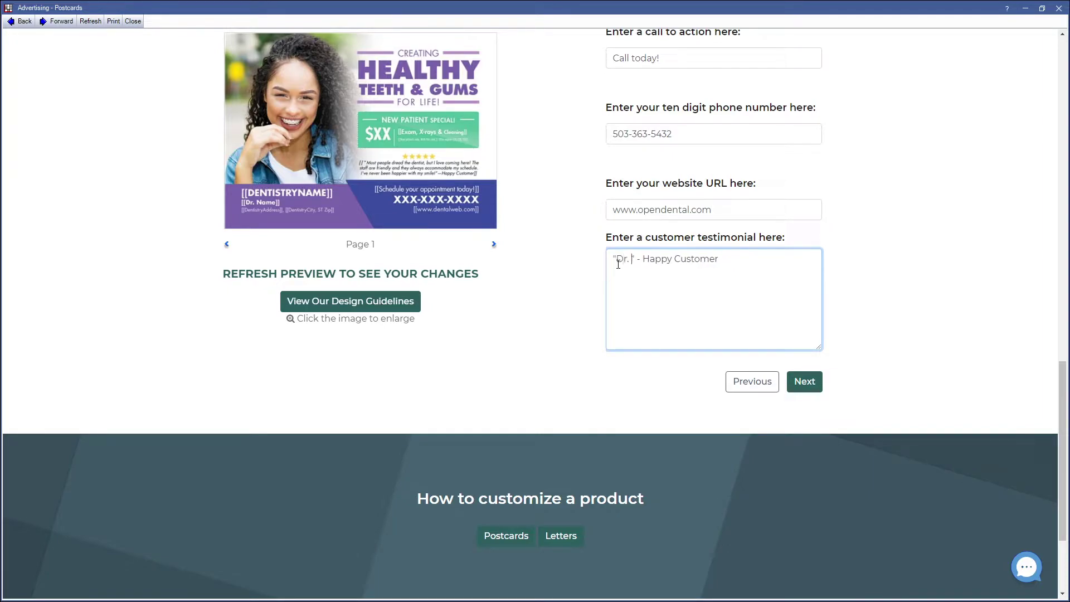
text(ateman is the bes)
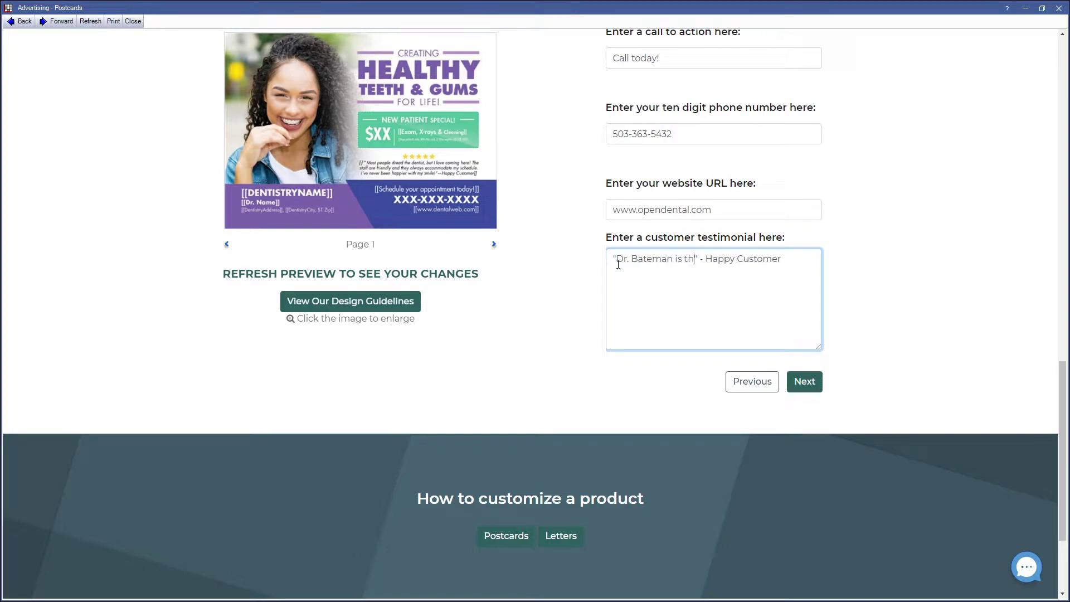
text(t doctor in )
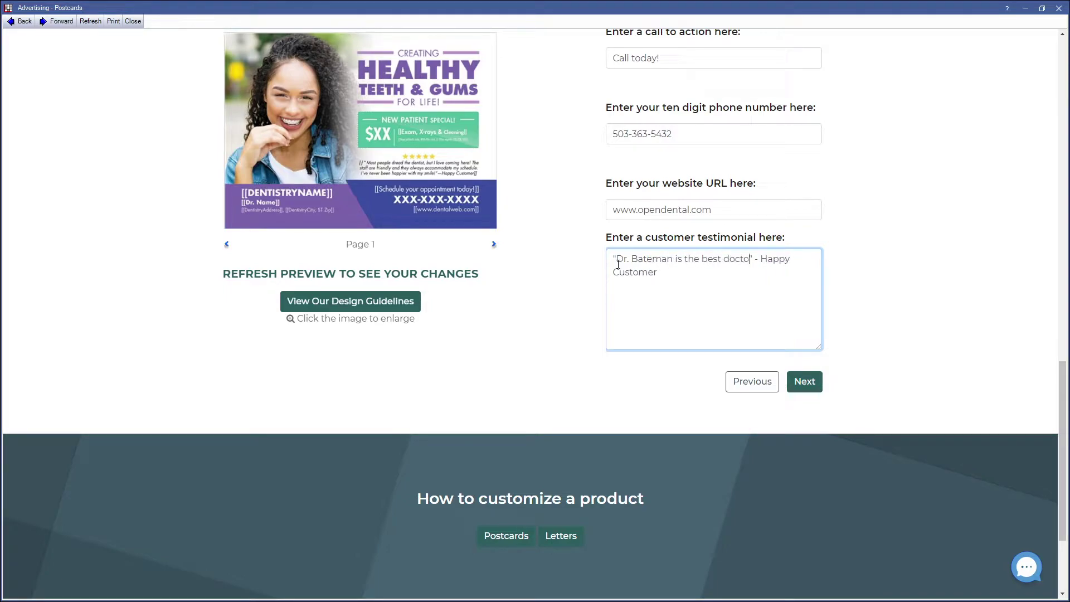
text(Salem.)
text(He is good a)
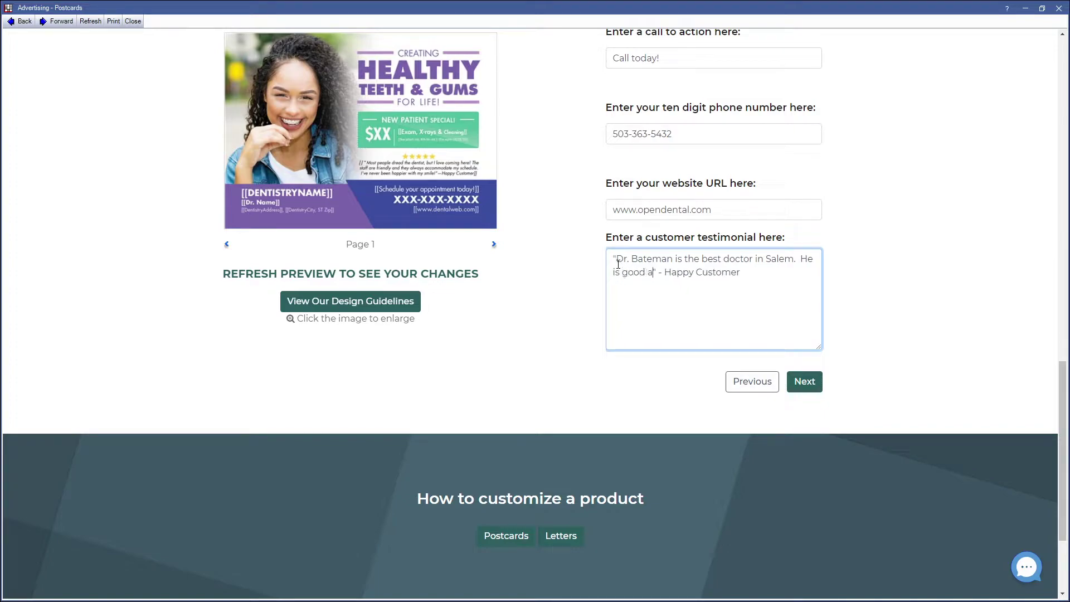
text(t communicatin)
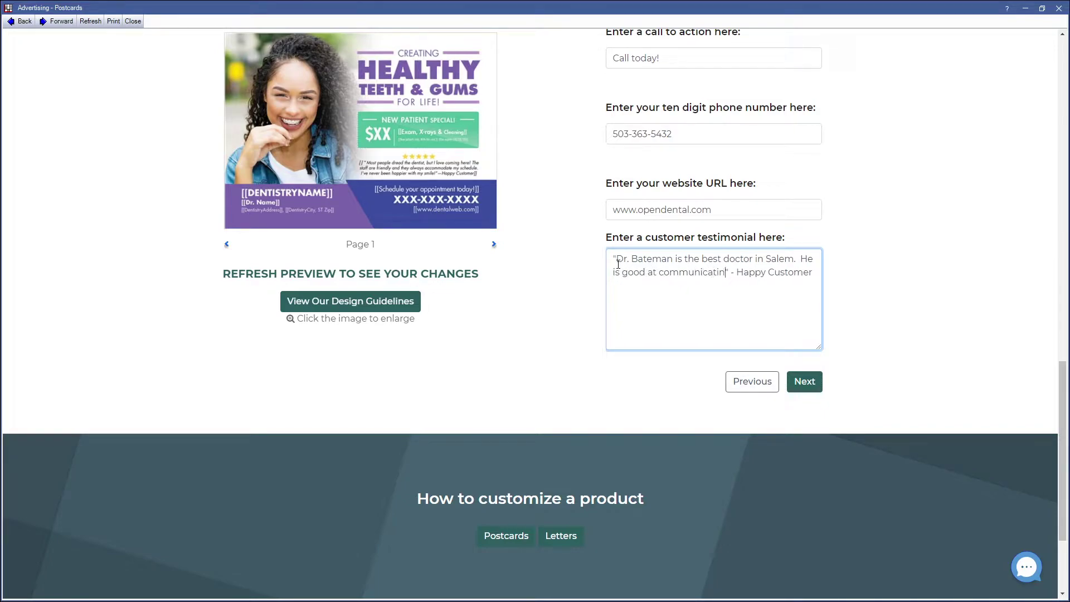
text(g my nee)
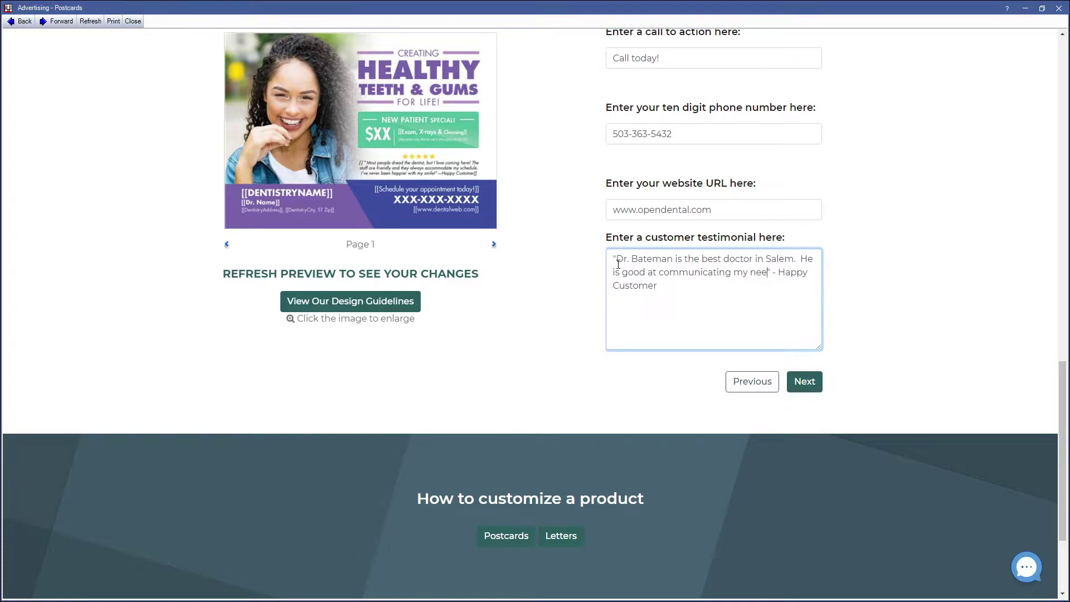
text(ded treatment in a way I un)
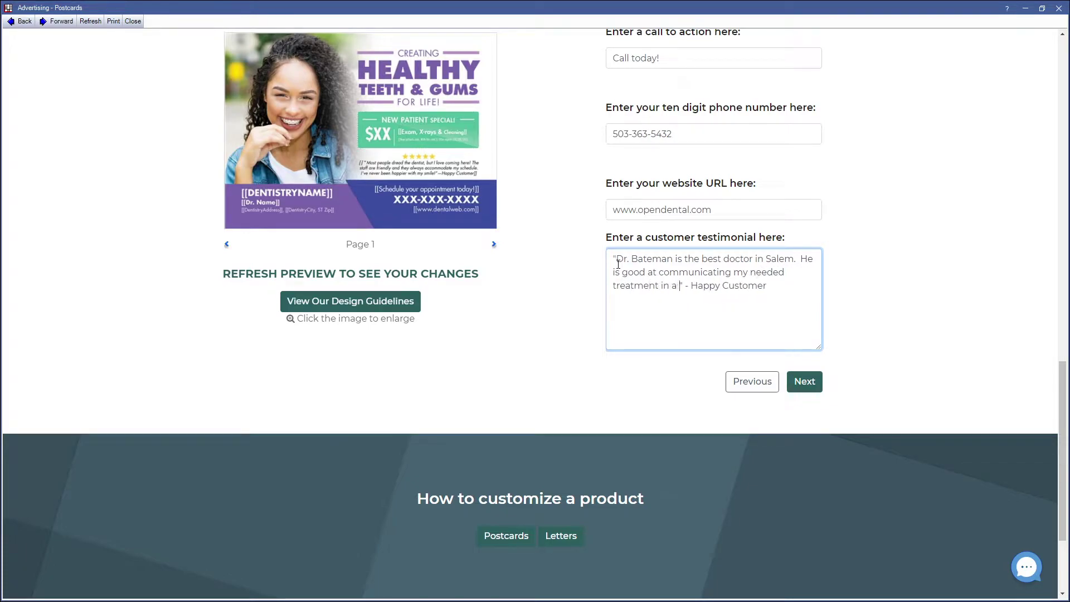
text(derstand and he)
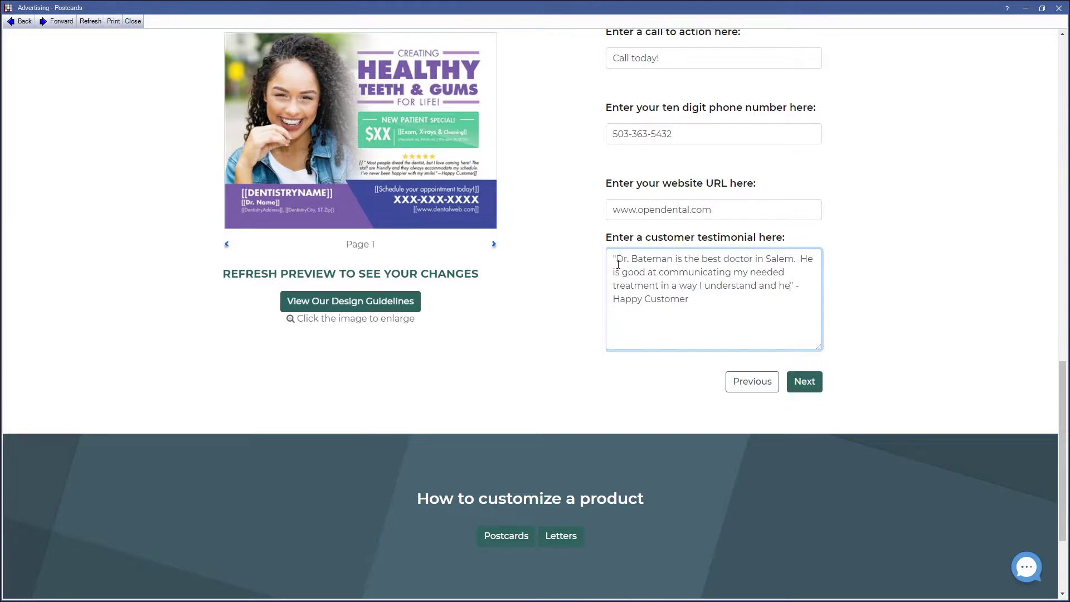
text( is great with my pa)
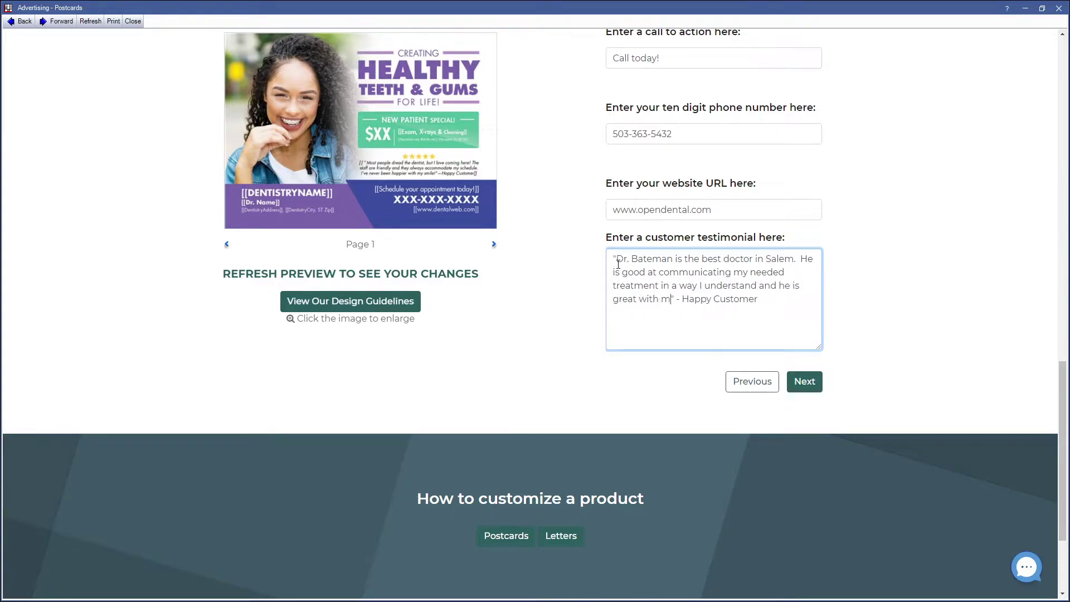
text(in management.)
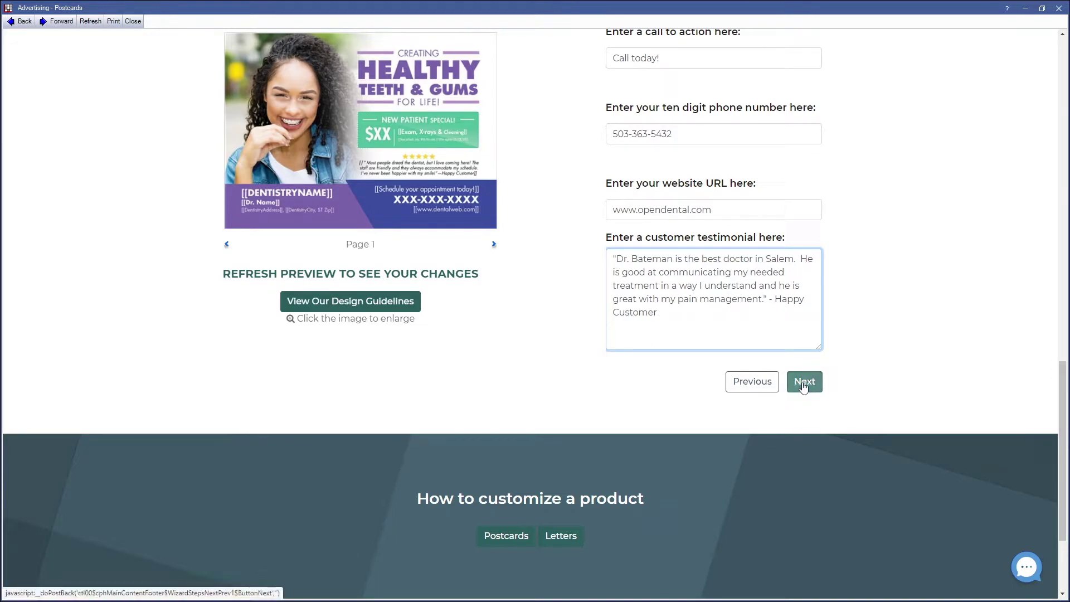
- Advance to step 3, personalizing the back, and refresh the preview with the practice details
click(802, 381)
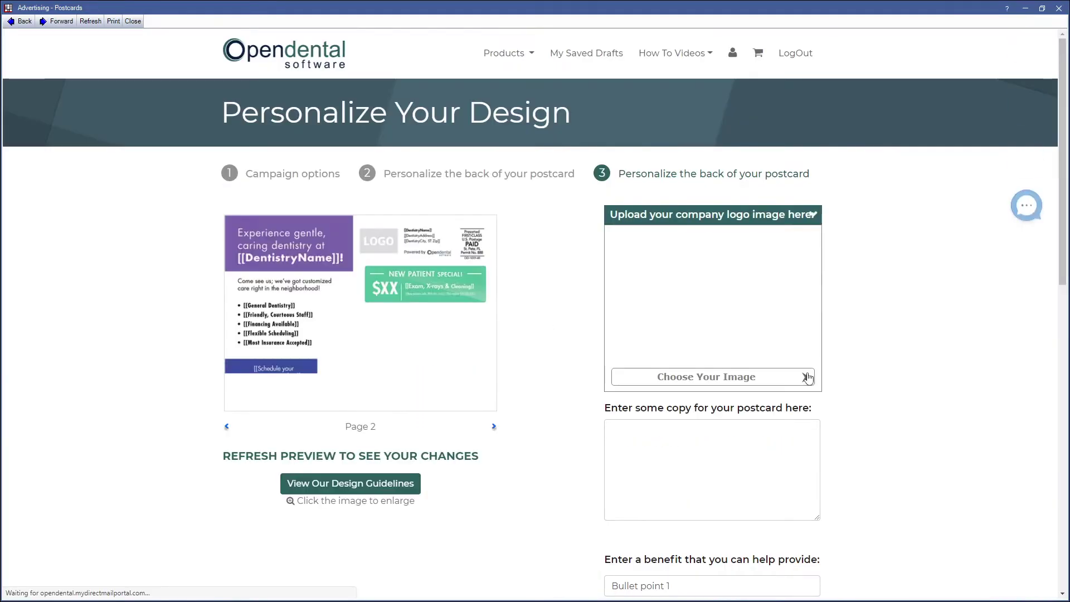
click(273, 462)
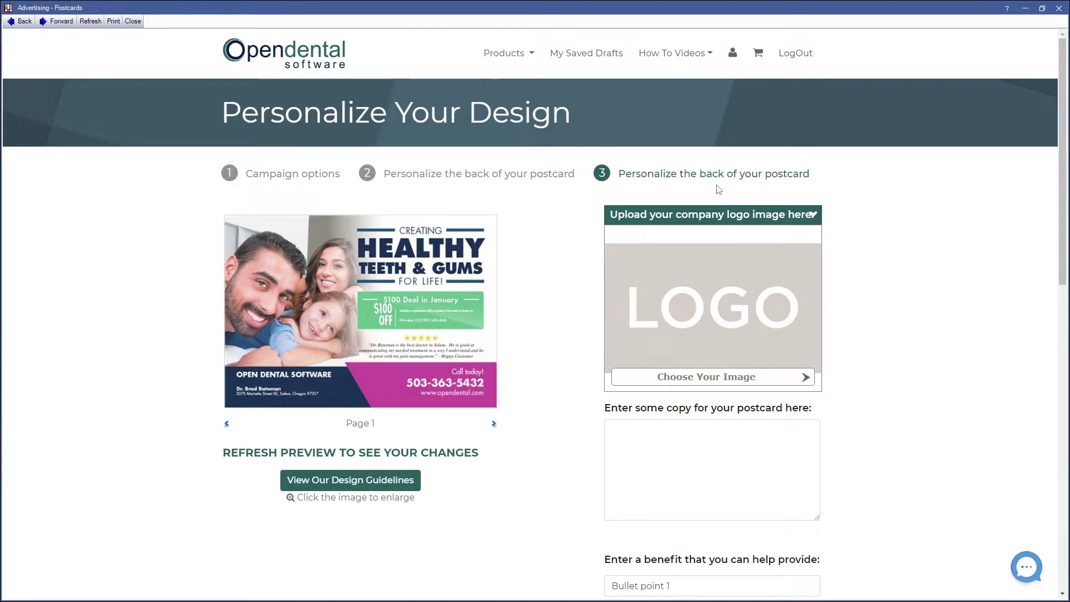
scroll(713, 357, down, 2)
scroll(715, 361, down, 2)
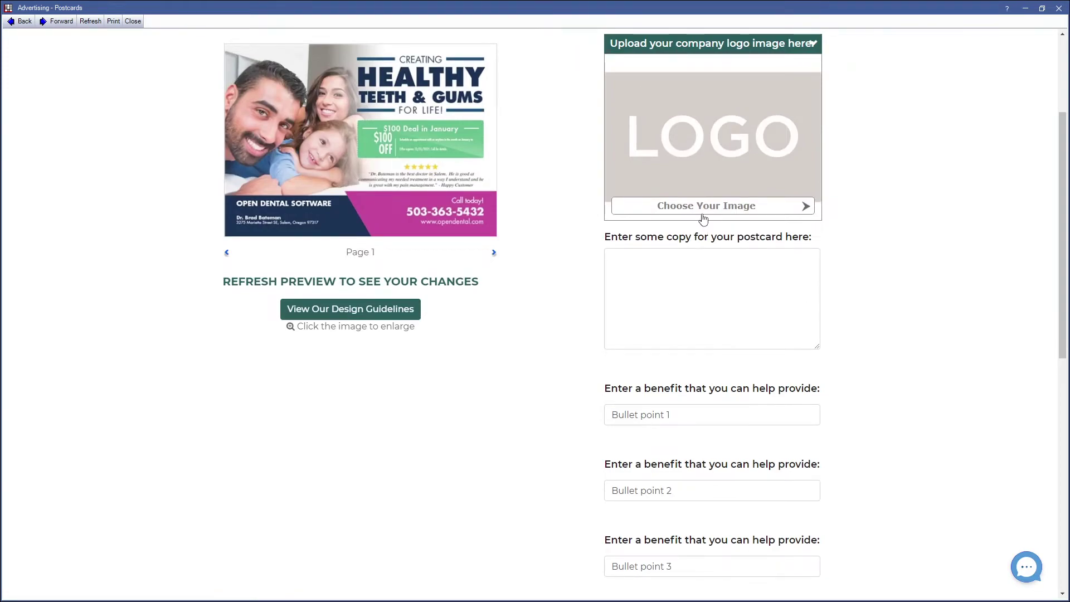
click(747, 282)
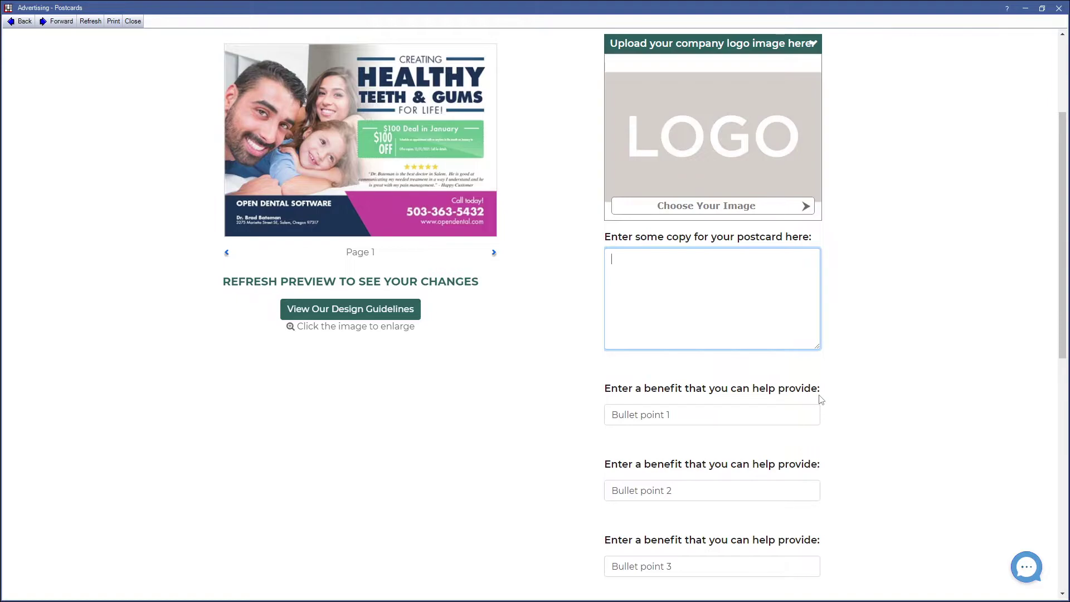
- Replace the first two benefit placeholders with 'Great' and 'Clean smile everytime'
scroll(821, 399, down, 5)
scroll(819, 399, up, 3)
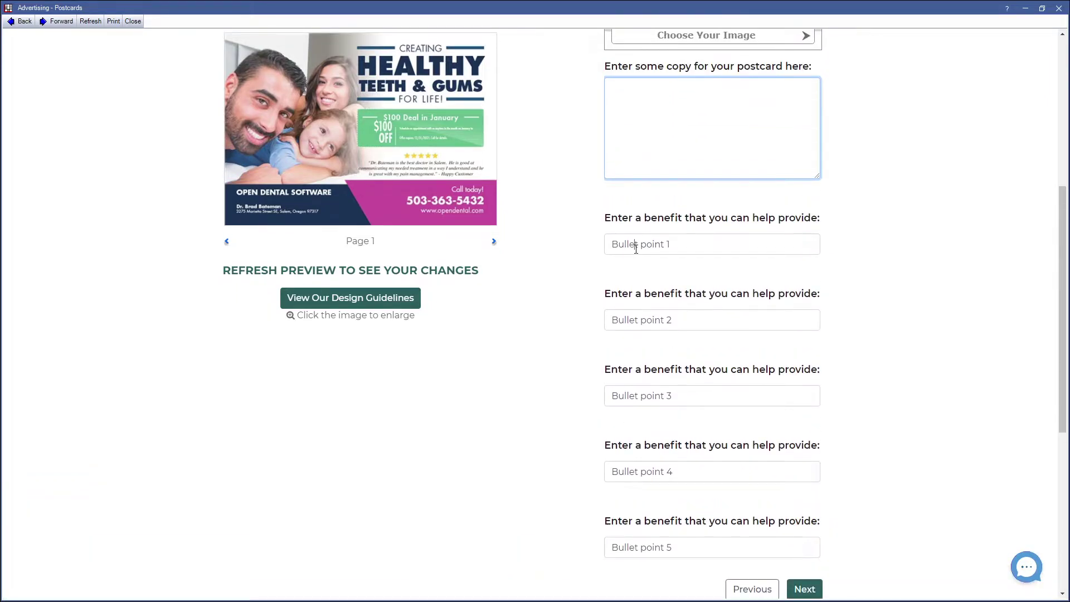
click(636, 249)
key(ctrl+a)
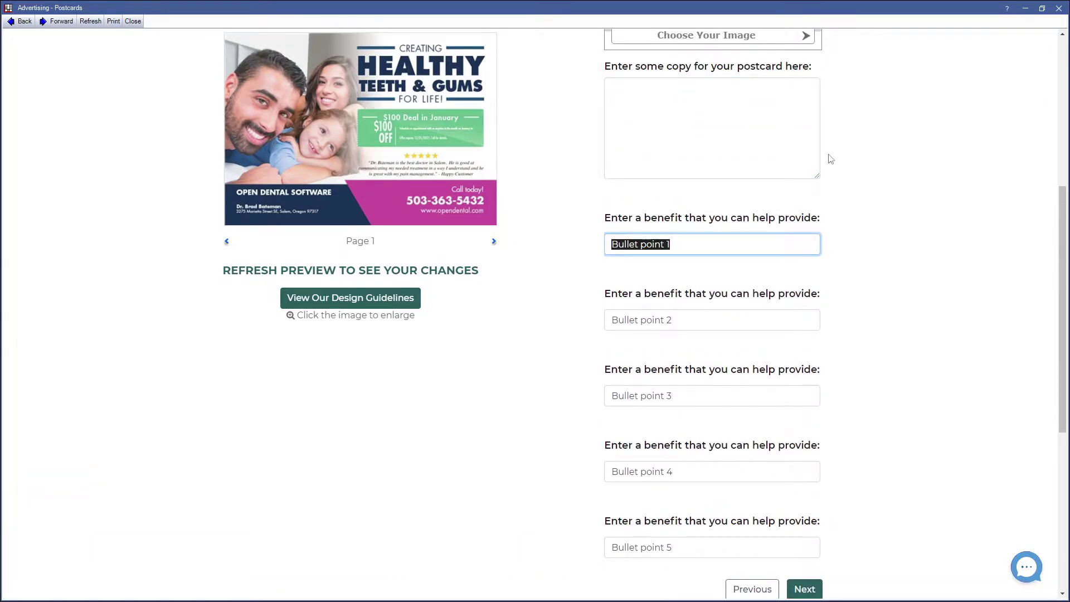
text(Great with kids!)
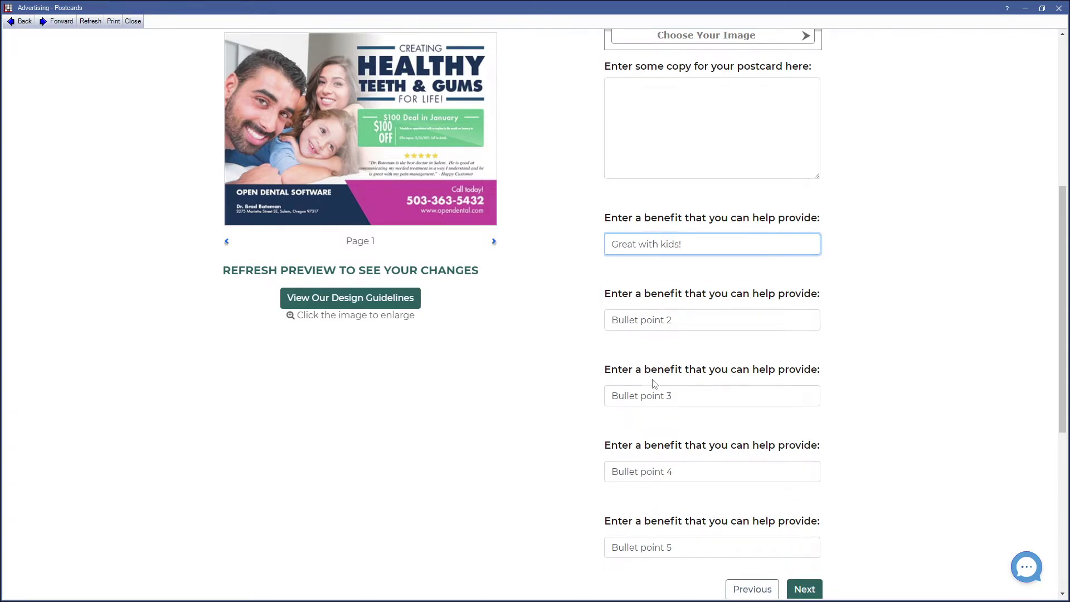
click(680, 315)
key(ctrl+a)
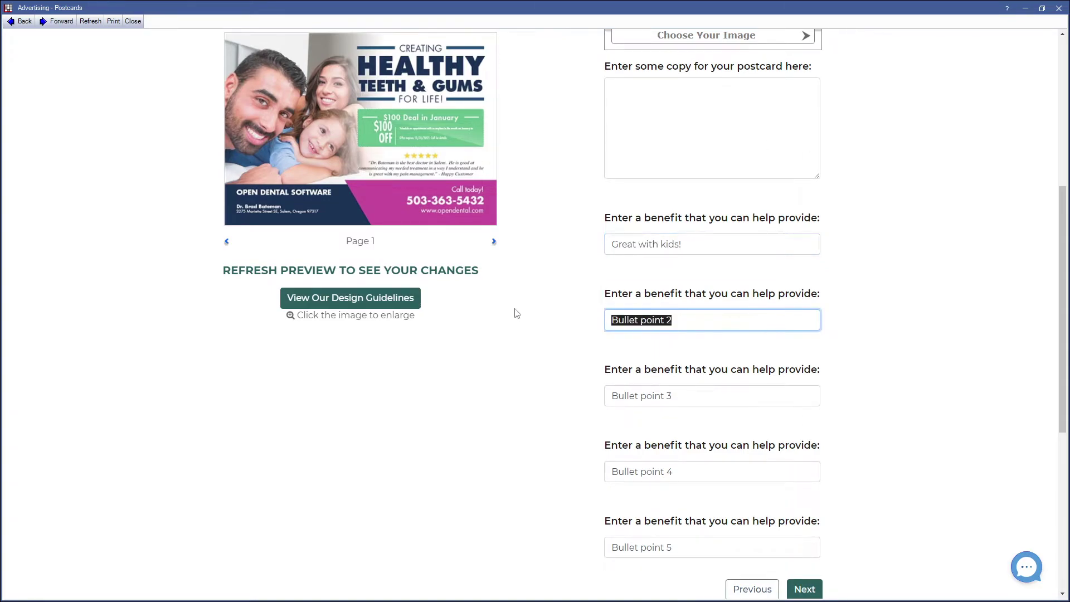
text(Clean smile)
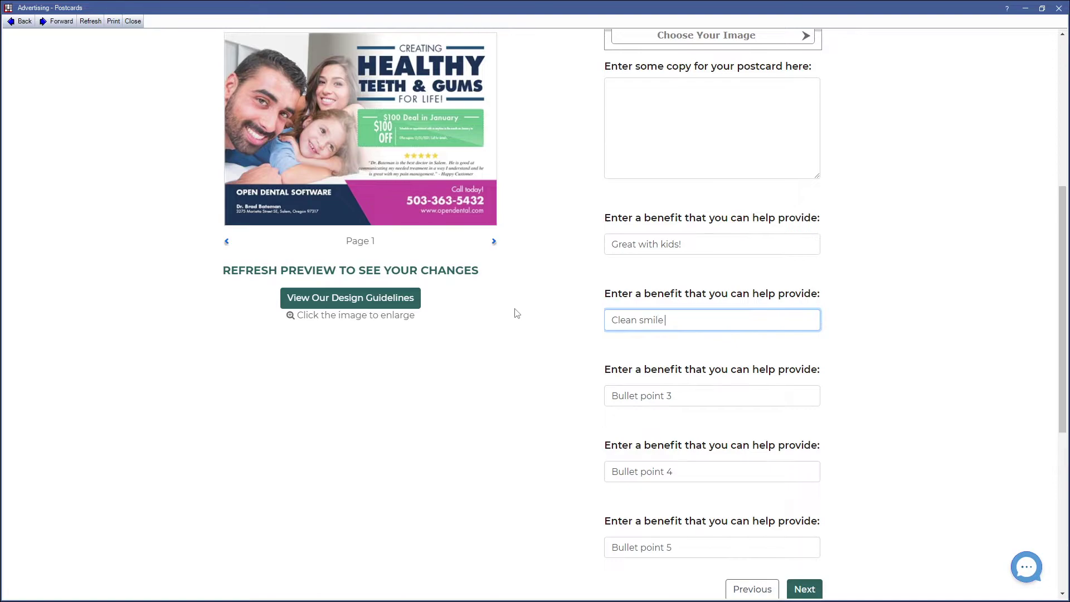
text( everytime)
- Fill benefits three to five with 'Friendly Staff', 'Massage chairs' and 'Deals throughout', then refresh the preview
key(Tab)
text(F)
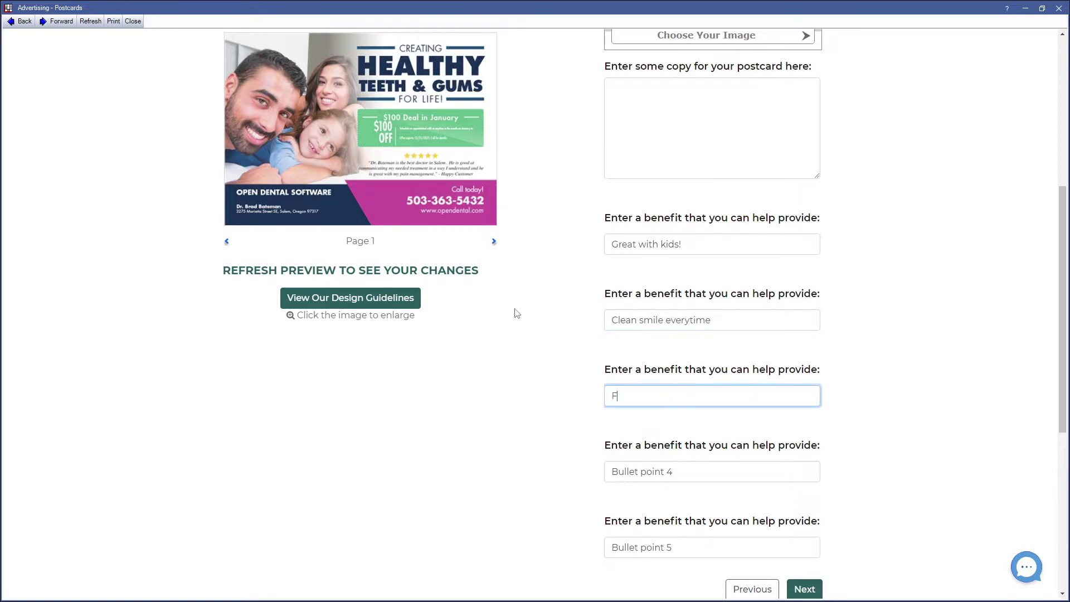
text(riendly Staff)
key(Tab)
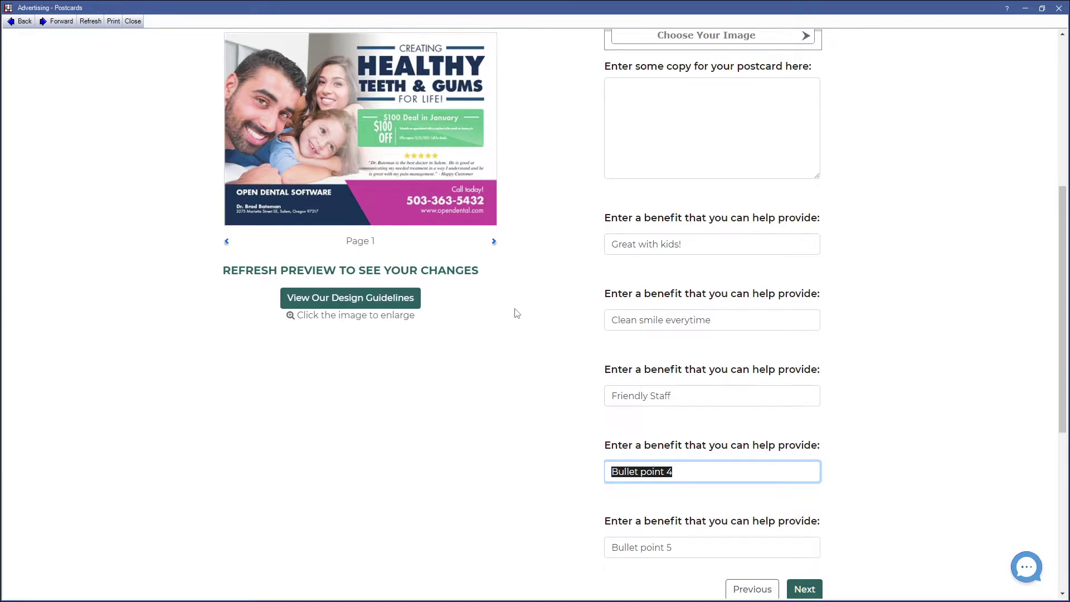
text(M)
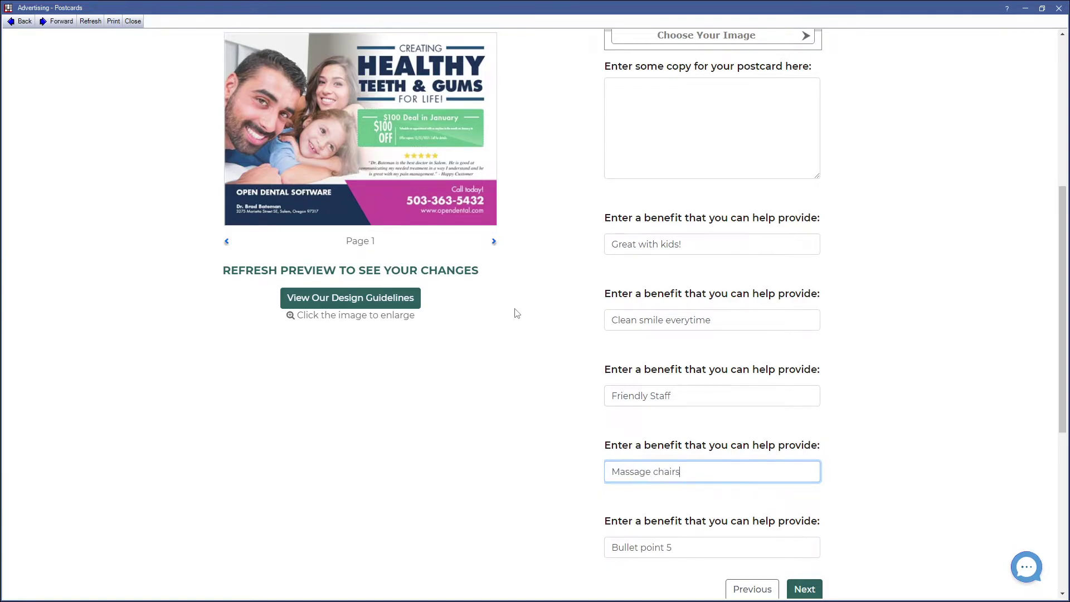
text(assage chairs)
key(Tab)
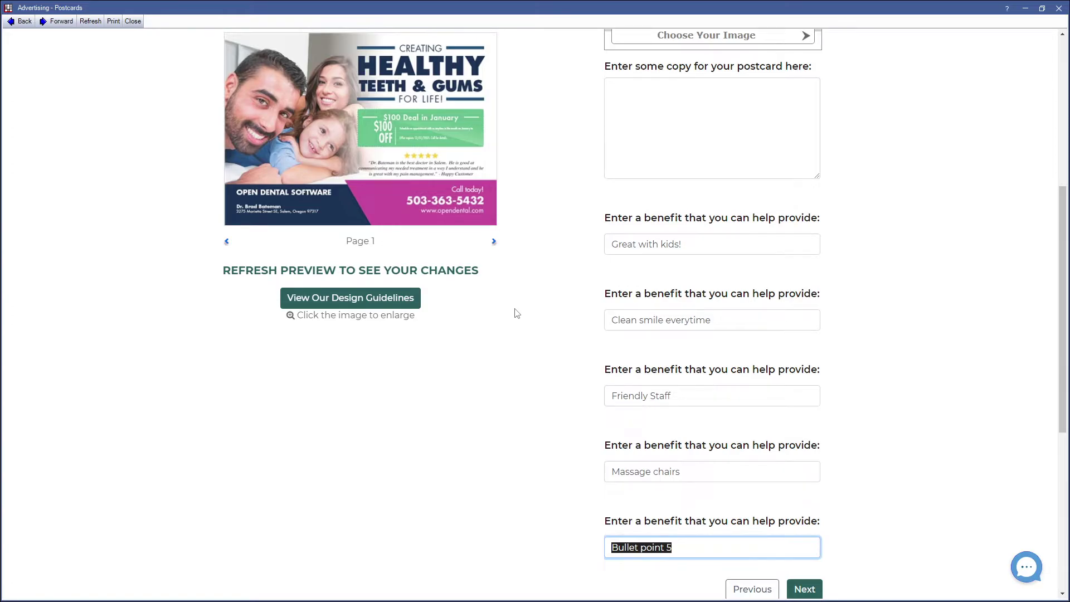
key(BackSpace)
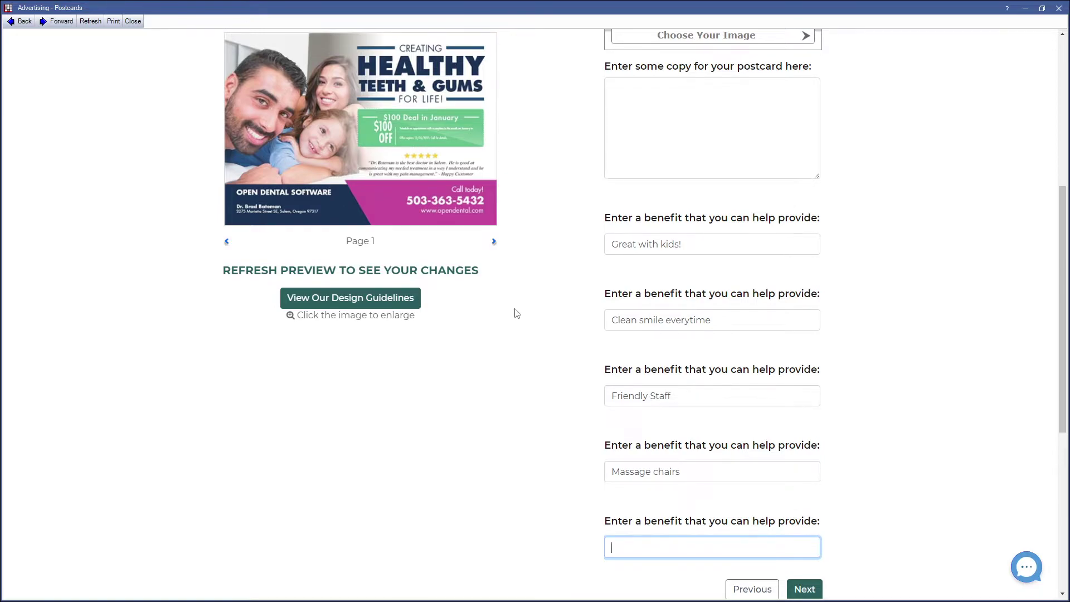
text(Deals throughout the year)
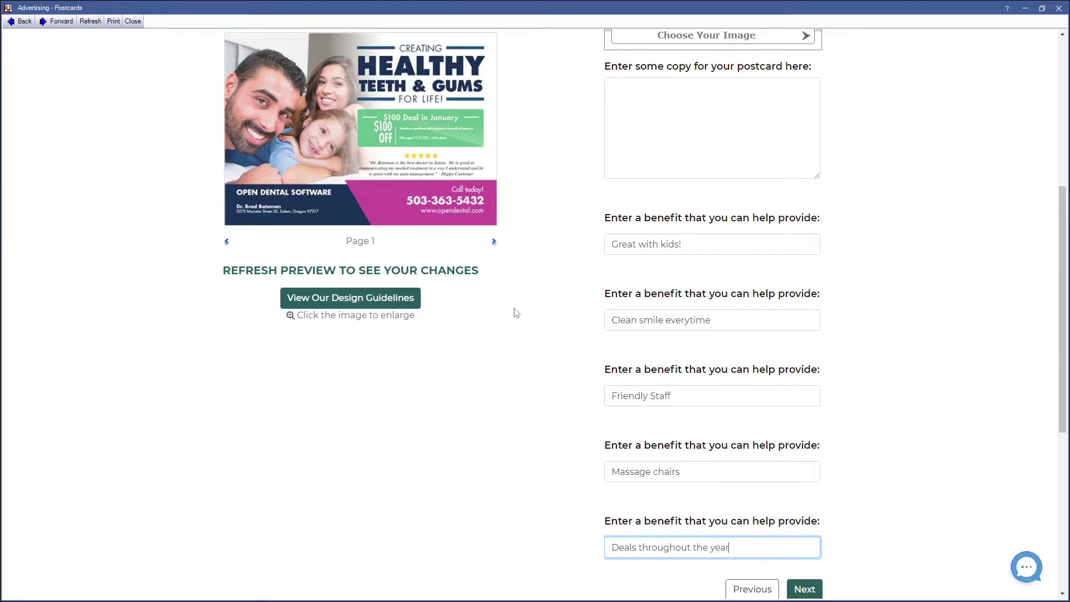
click(435, 273)
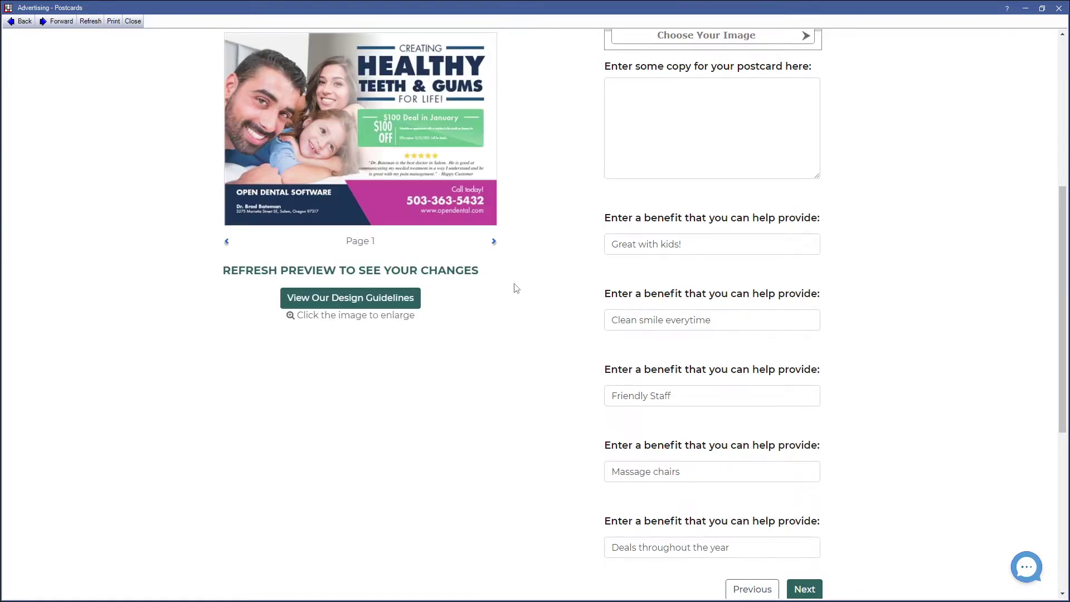
- On Customize Your Mailing List, choose Option 3 'Purchase a recipient list' (122,190,715 available)
click(802, 588)
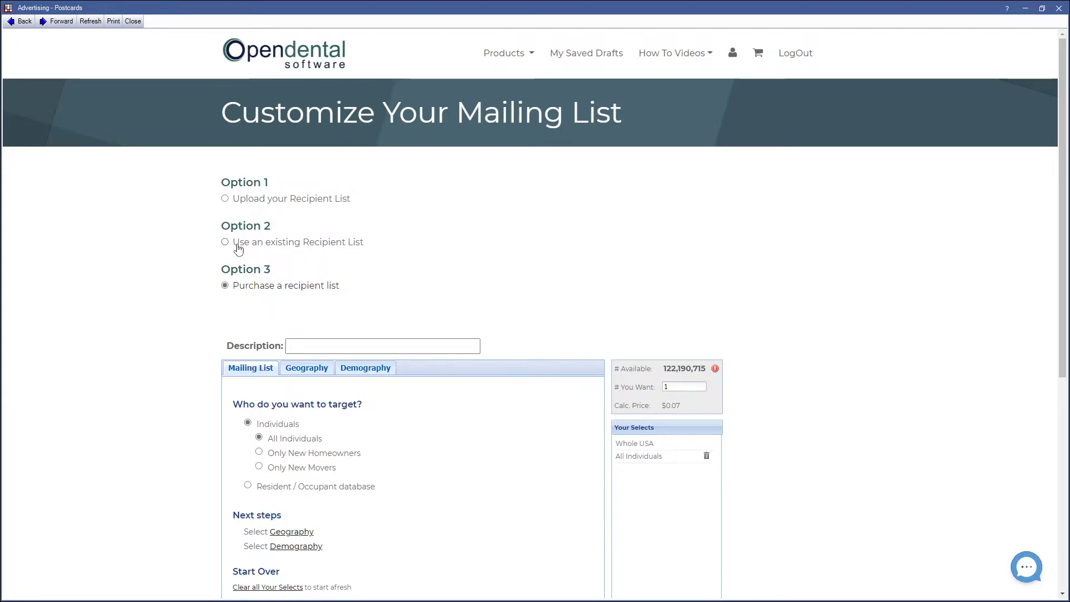
click(238, 246)
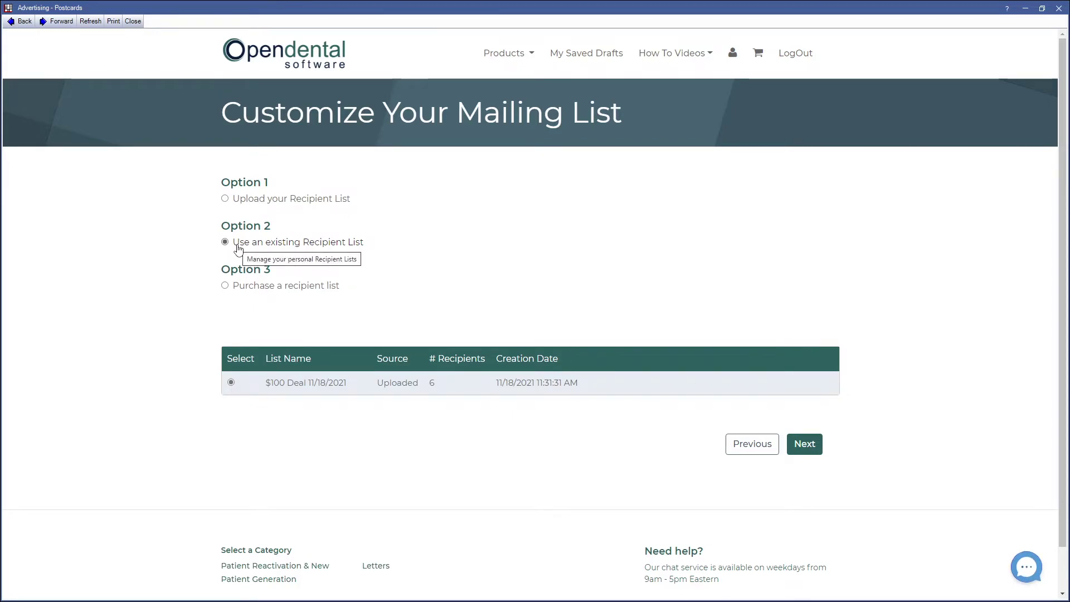
click(224, 286)
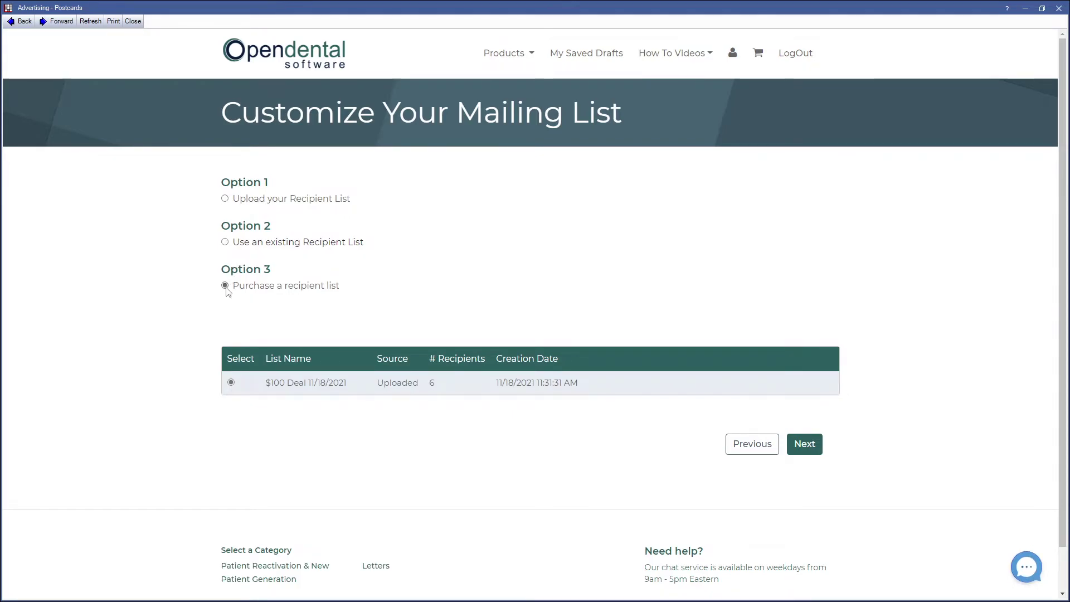
scroll(217, 391, down, 3)
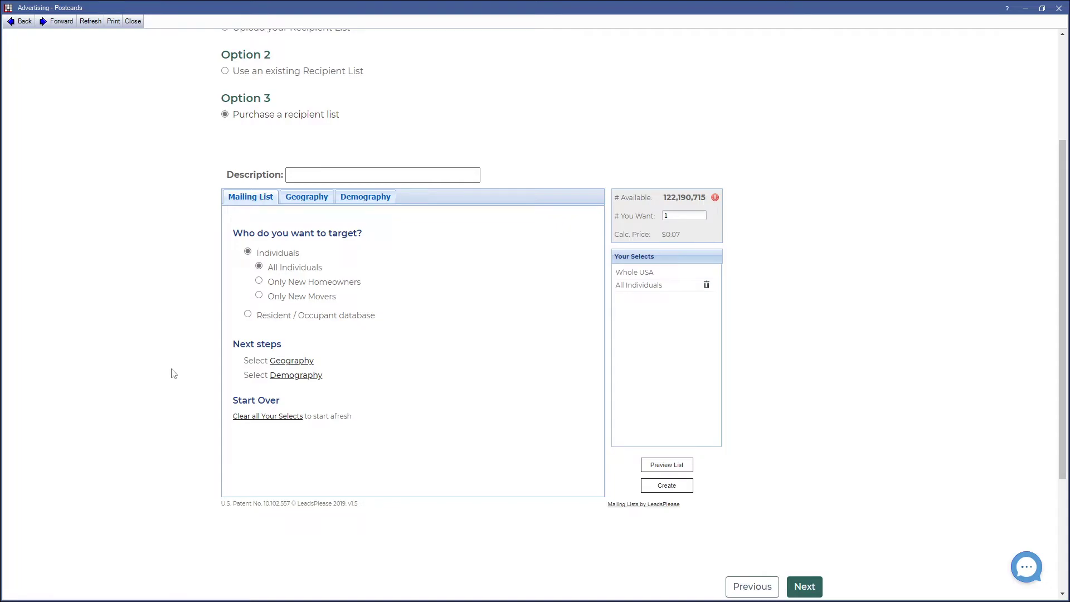
scroll(174, 373, up, 2)
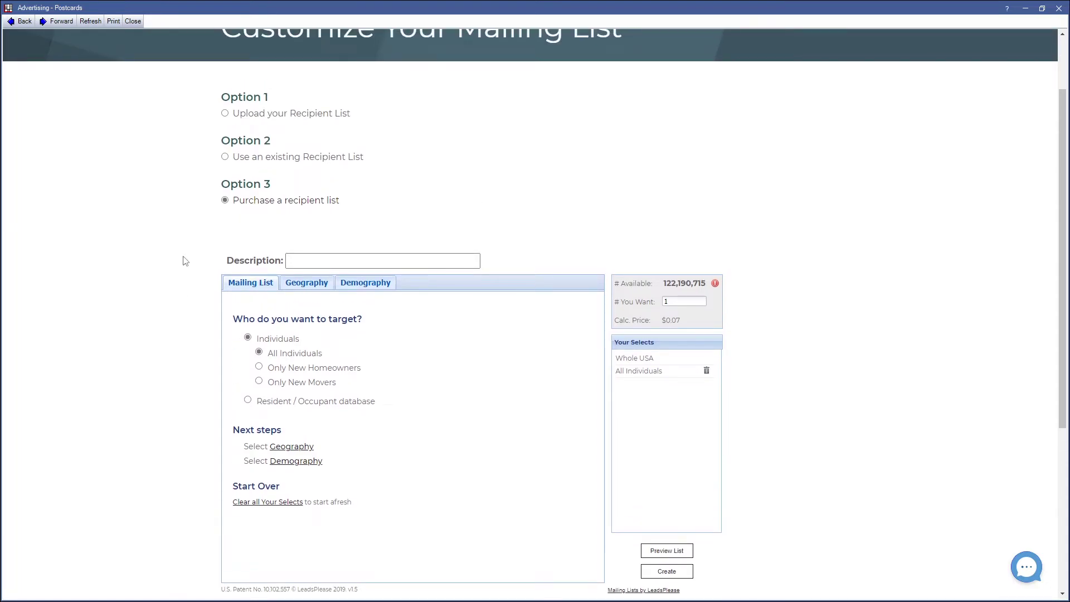
- Switch to the existing '$100 Deal 11/18/2021' list and review its eight matched template fields
click(225, 157)
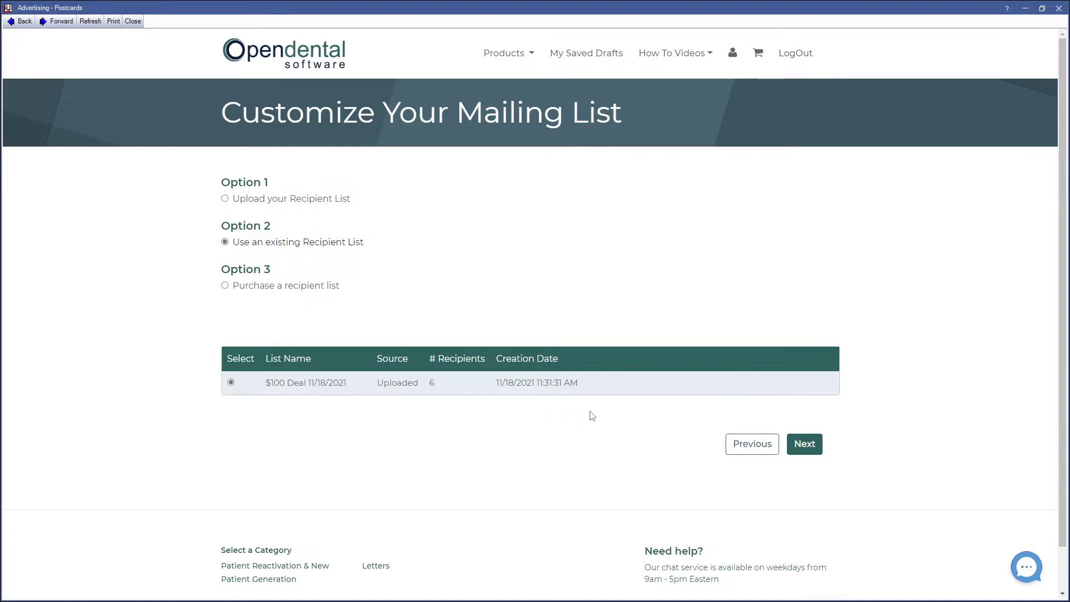
click(800, 446)
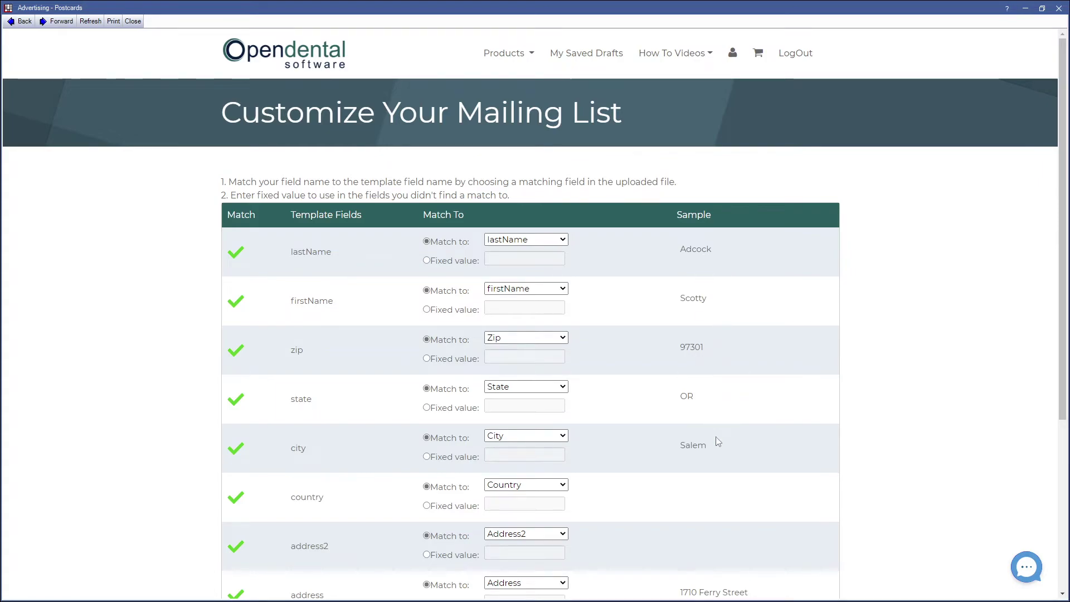
scroll(716, 437, down, 3)
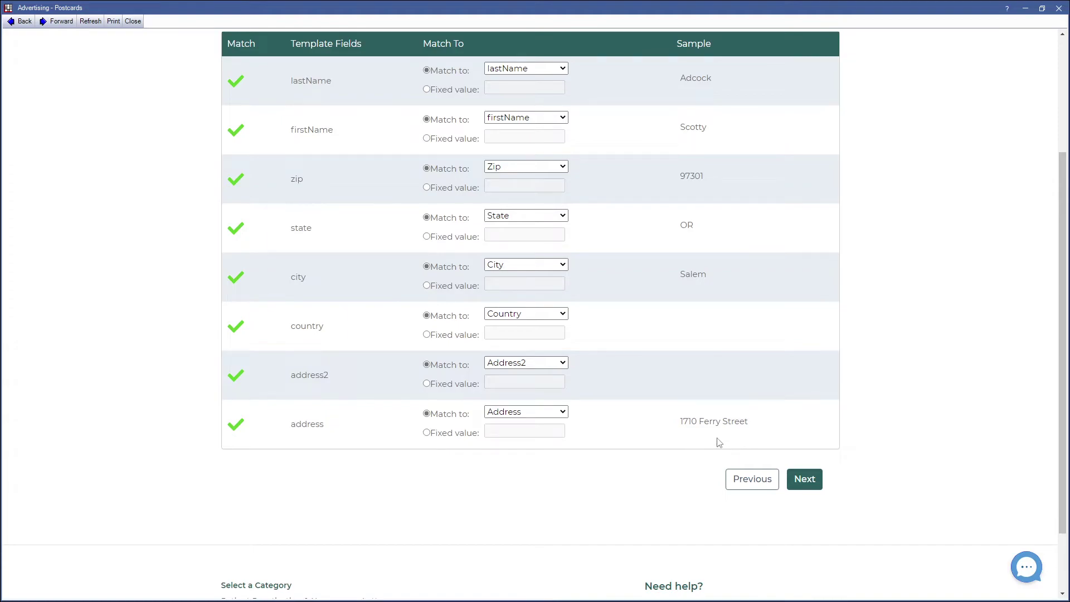
- Accept the field matches, close the add-yourself form unsaved, and submit the 6-recipient list
click(804, 479)
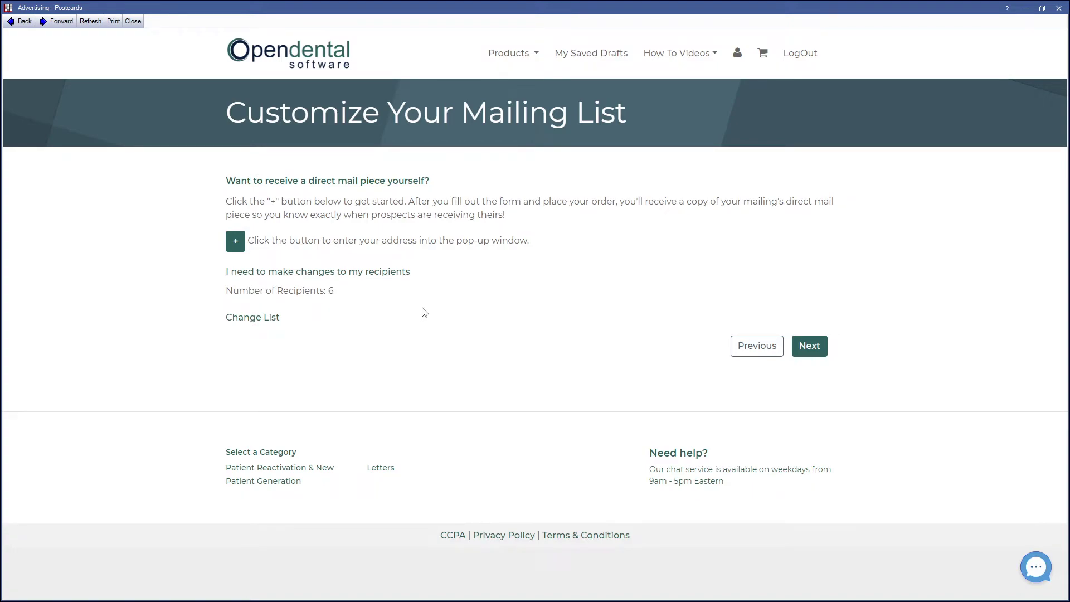
click(236, 243)
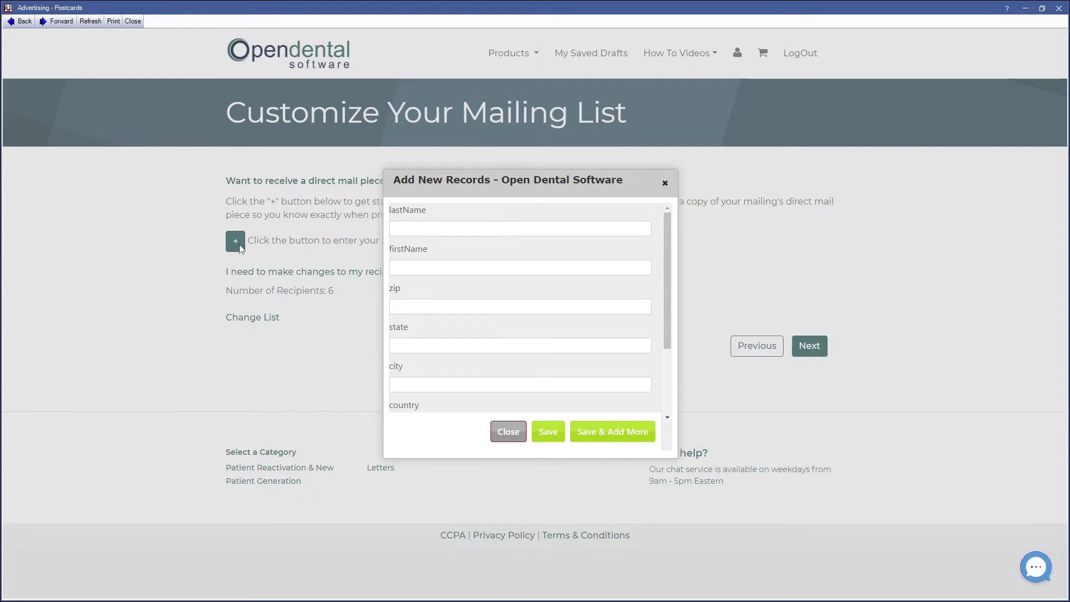
click(665, 184)
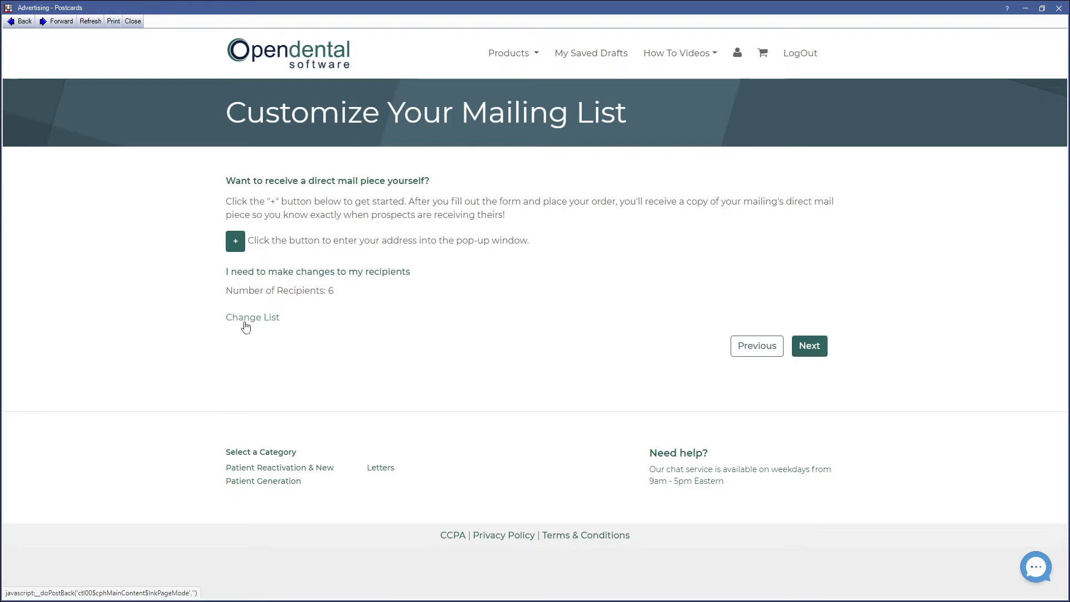
click(805, 351)
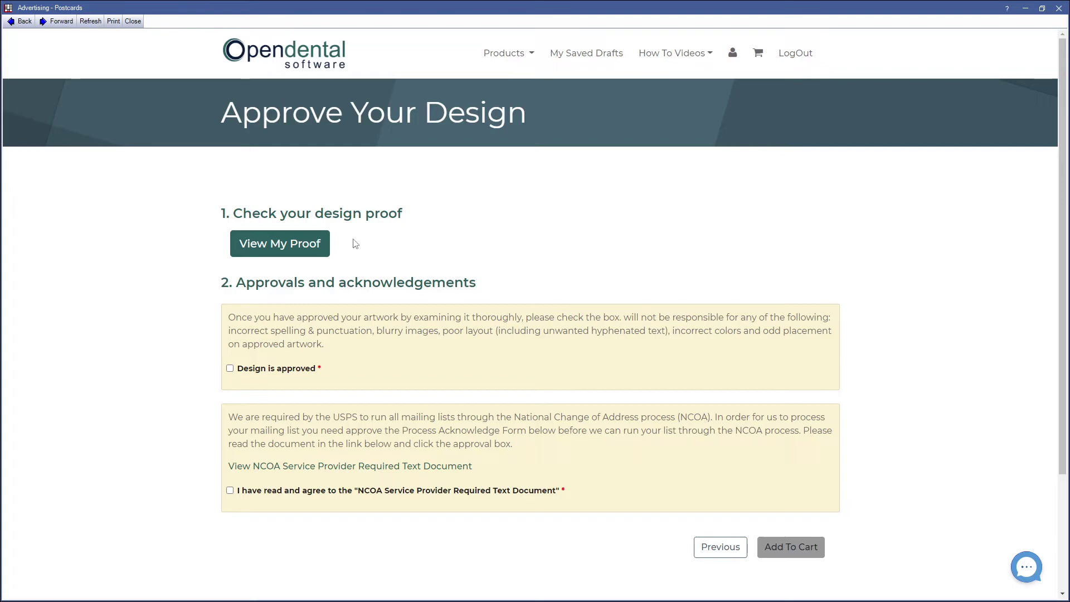
click(279, 249)
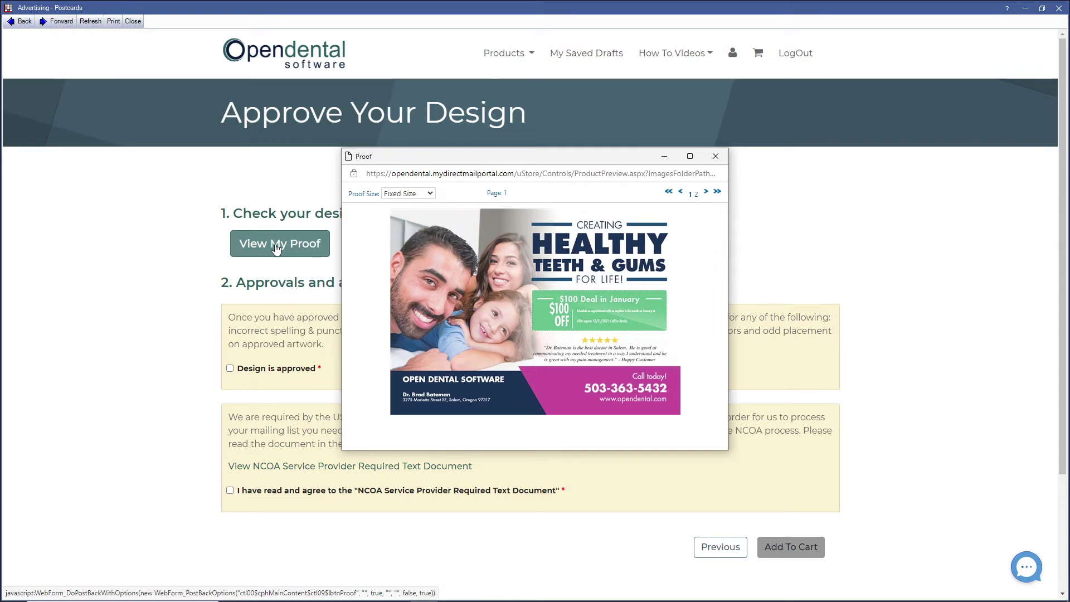
click(706, 192)
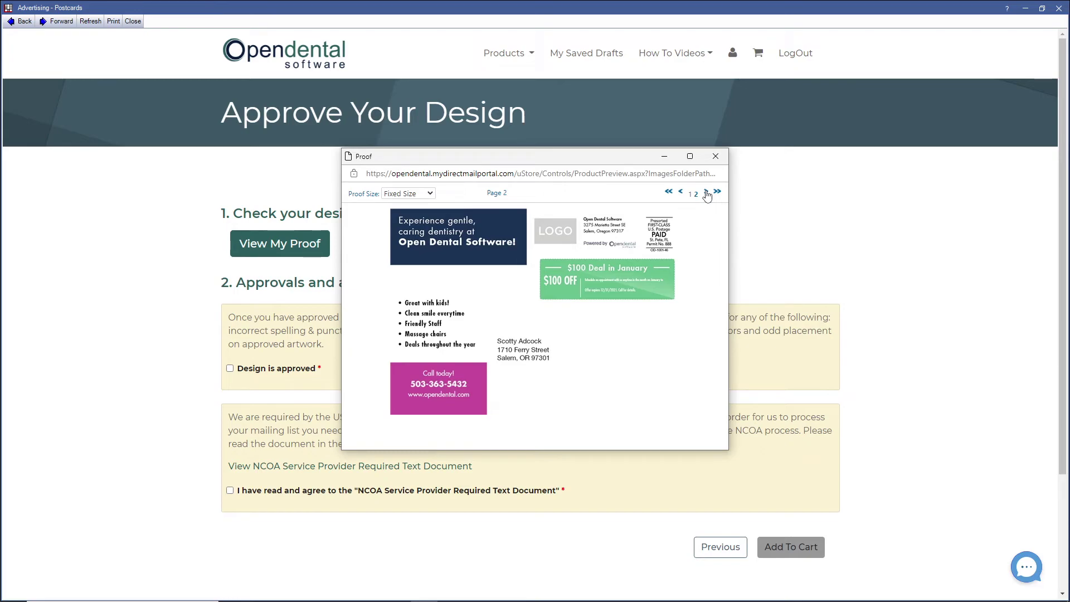
click(715, 157)
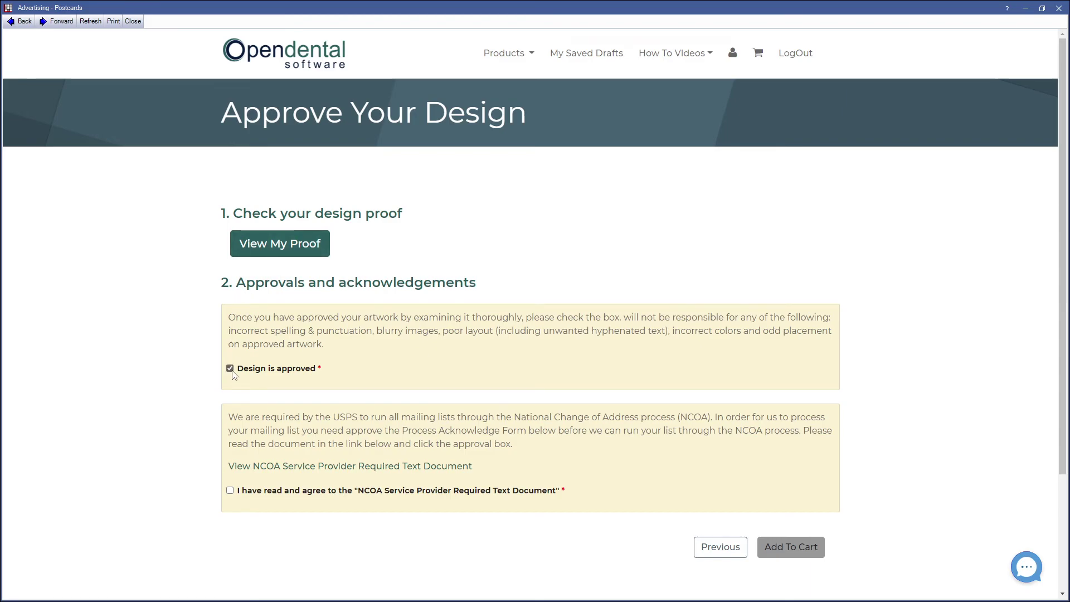
- Agree to the NCOA service provider text and add the approved postcard order to the cart
click(231, 492)
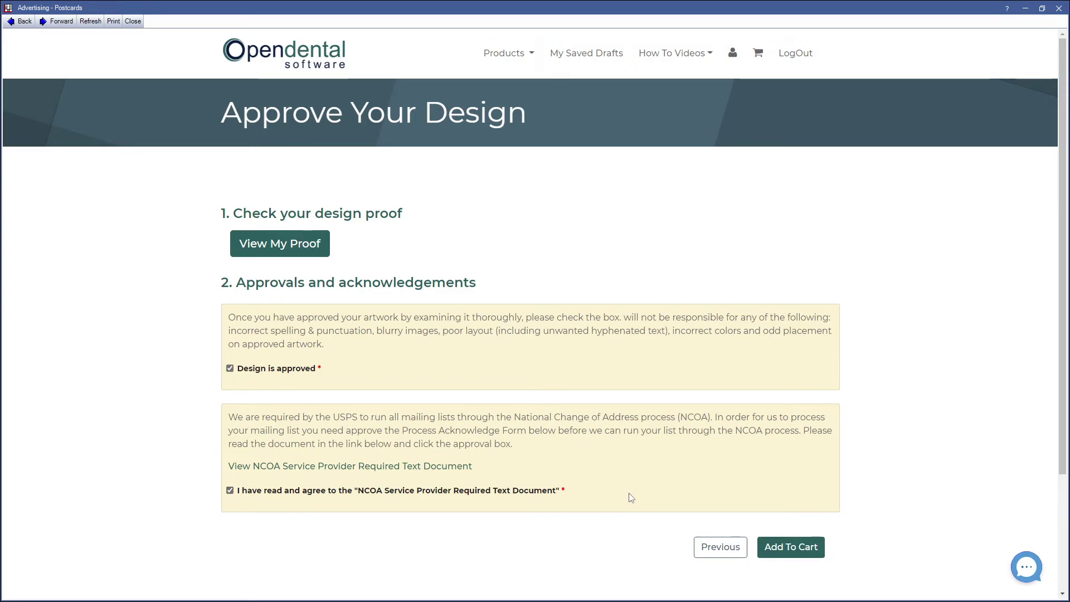
click(792, 548)
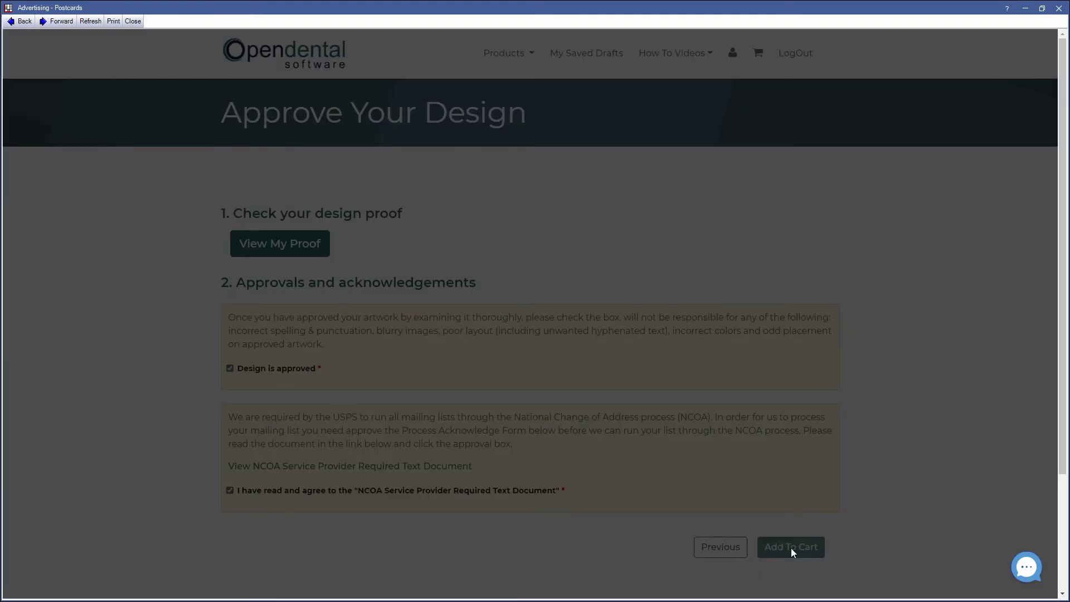